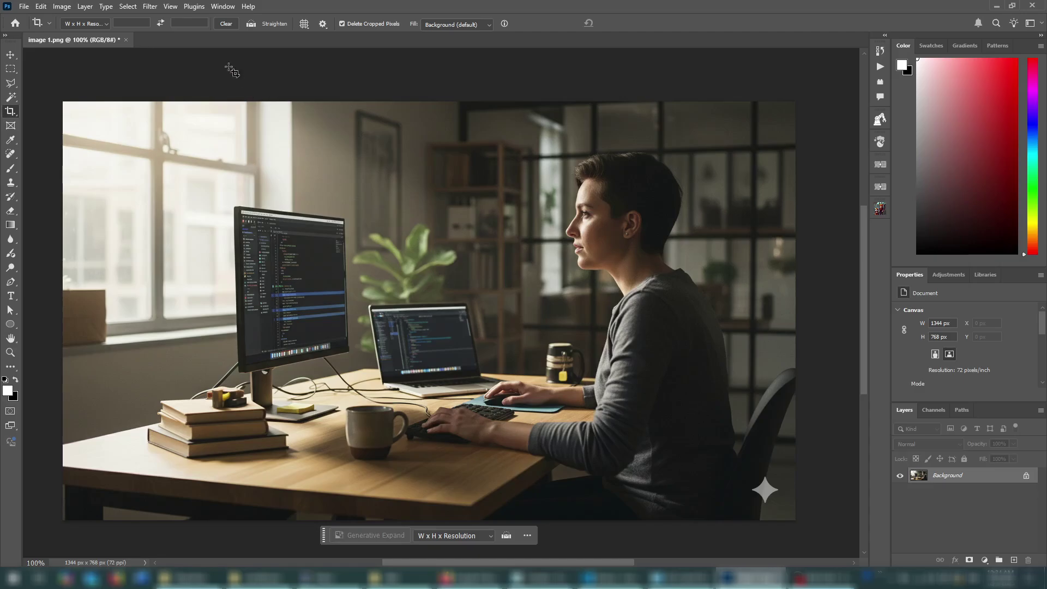
Launch the NanoBanana Generative Fill plugin panel from Photoshop's Plugins menu
click(199, 8)
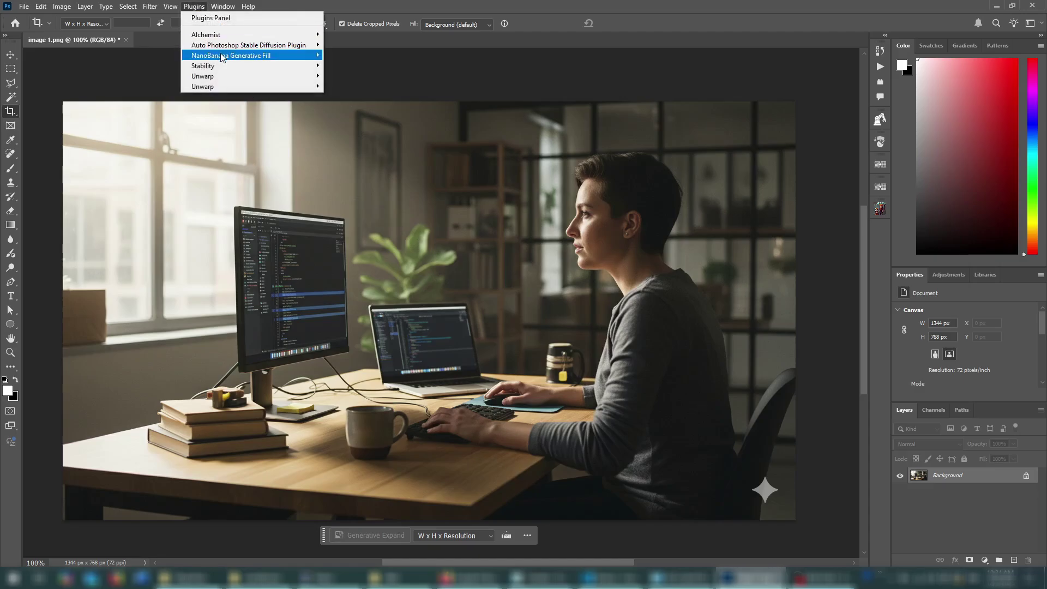
click(879, 83)
click(811, 126)
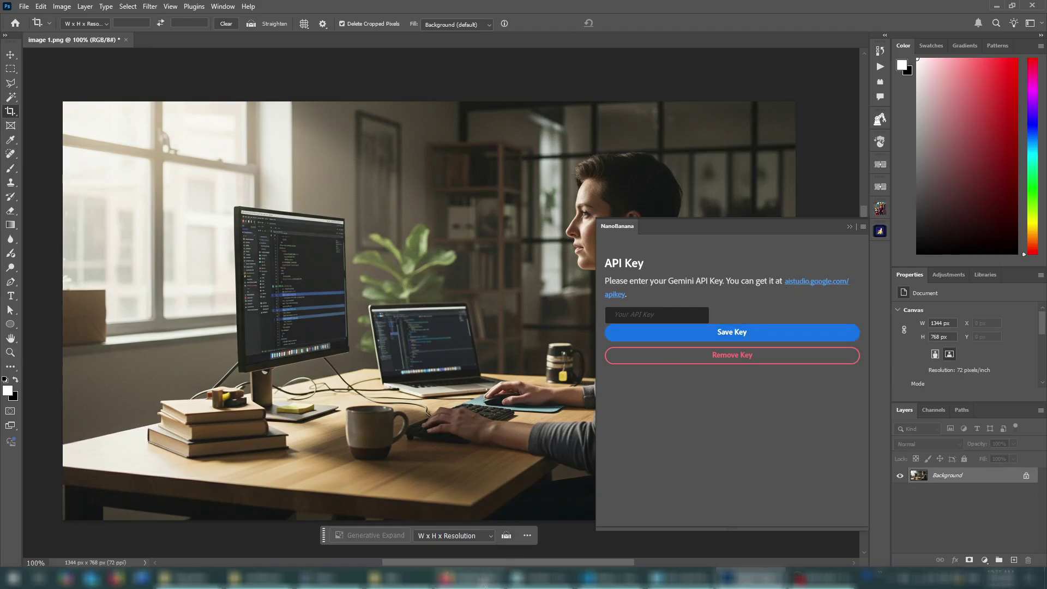
Accept the Gemini API terms of service in Google AI Studio
click(469, 577)
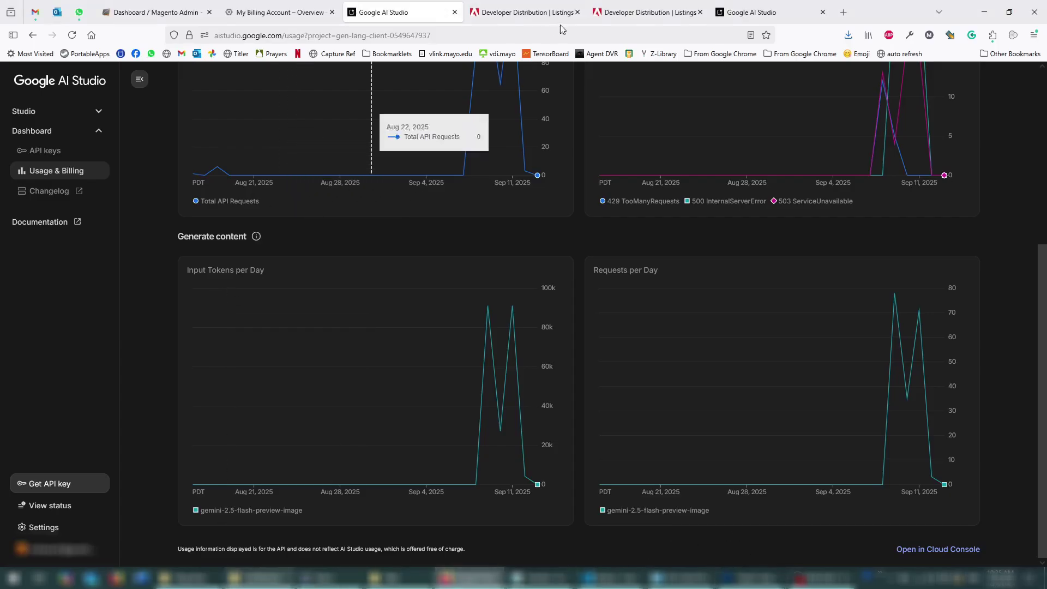
click(766, 15)
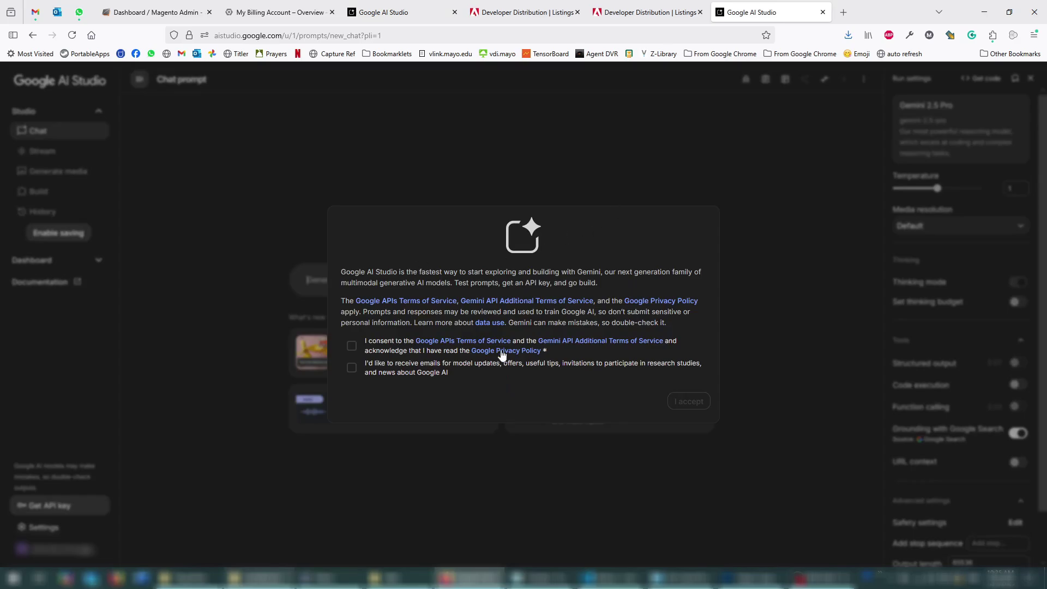
click(352, 346)
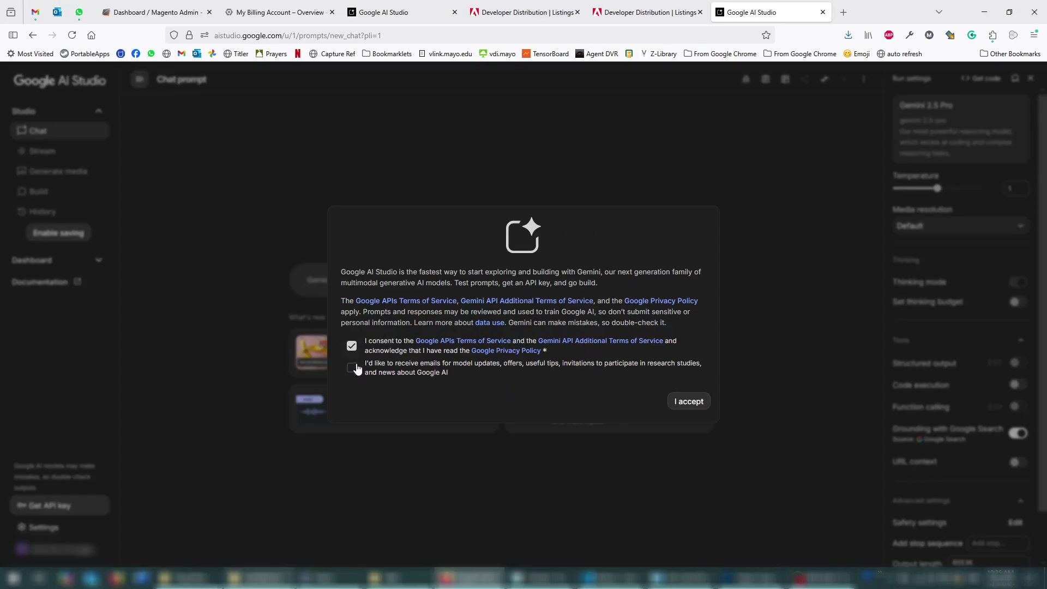
click(688, 401)
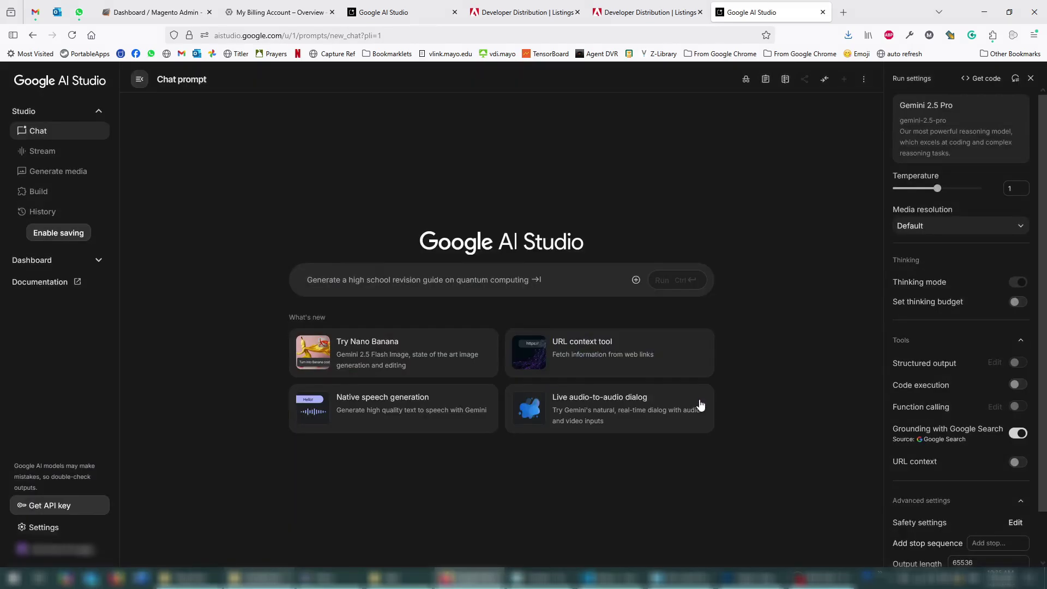
Create a new Gemini API key and copy it to the clipboard
click(53, 509)
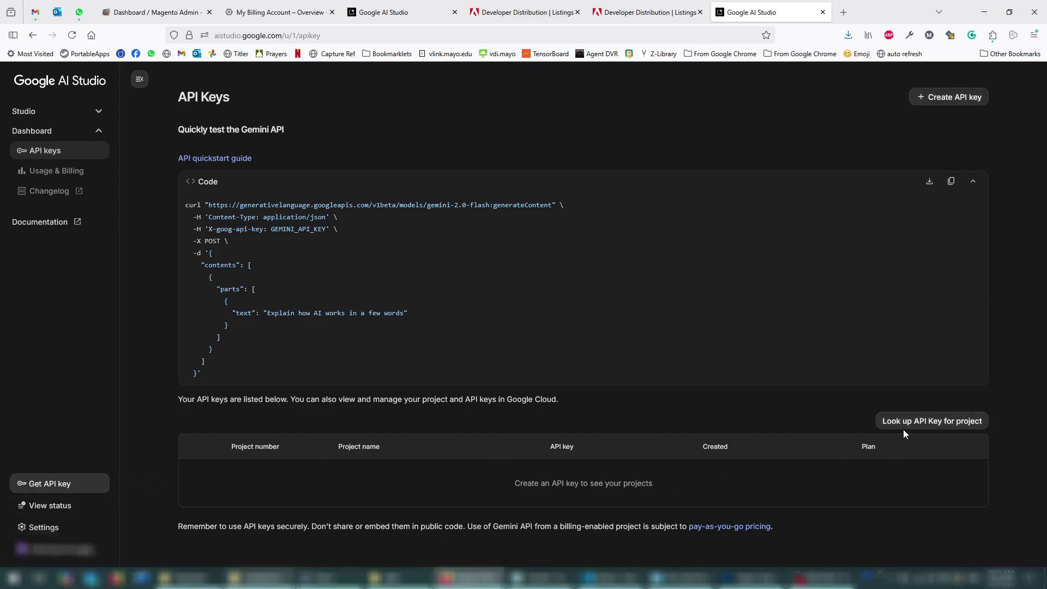
click(941, 98)
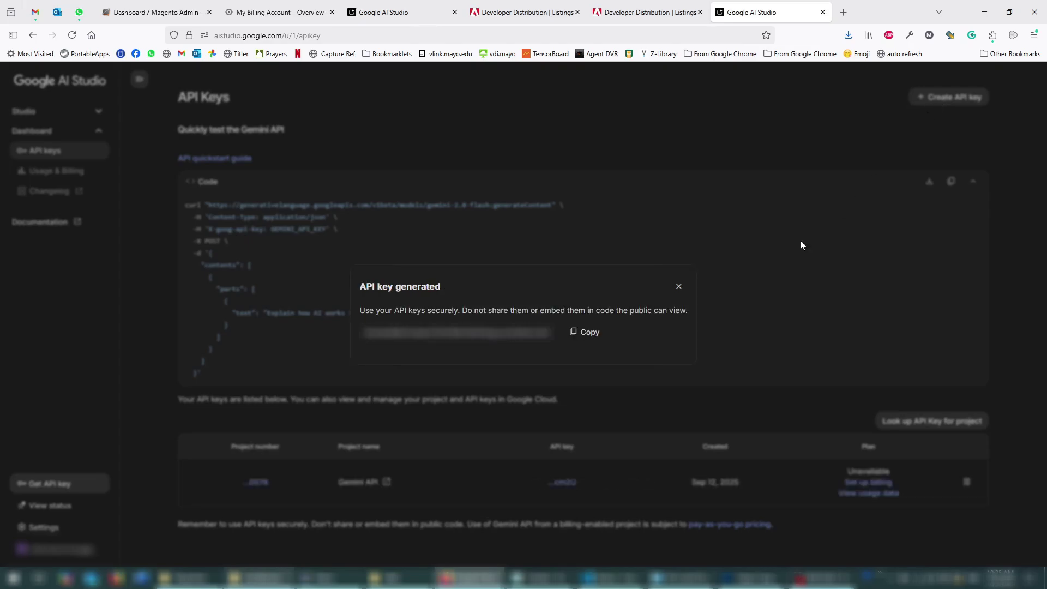
click(585, 334)
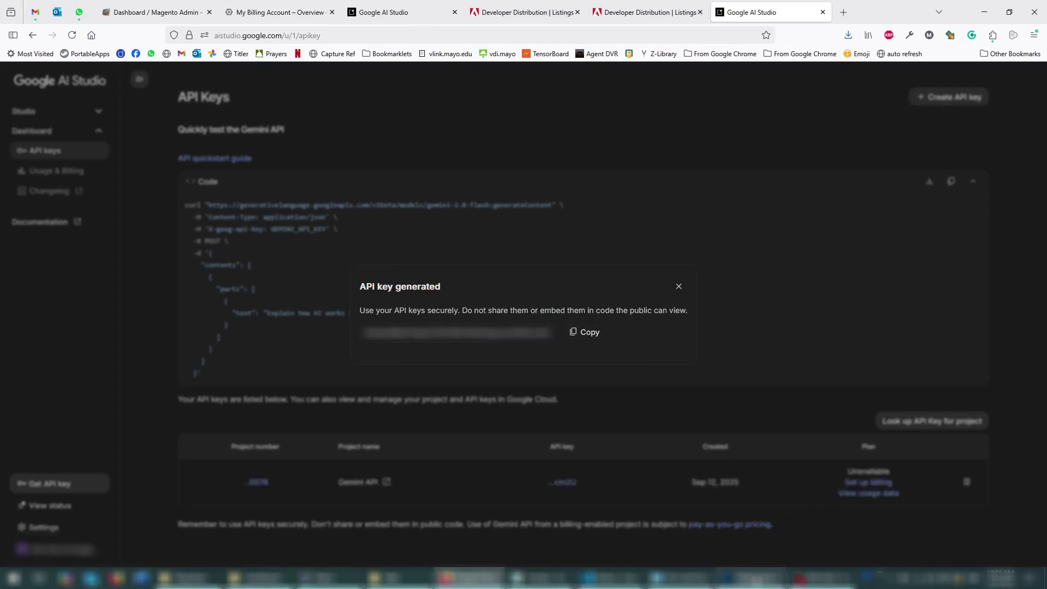
Paste the Gemini API key into the NanoBanana panel's key field and save it
click(754, 572)
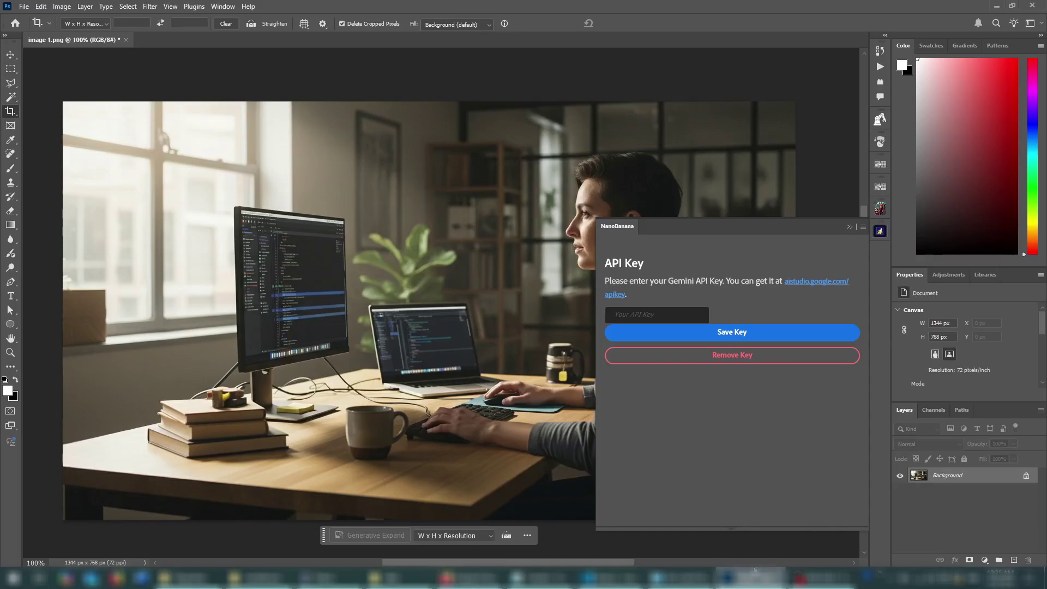
click(666, 312)
key(ctrl+v)
click(762, 335)
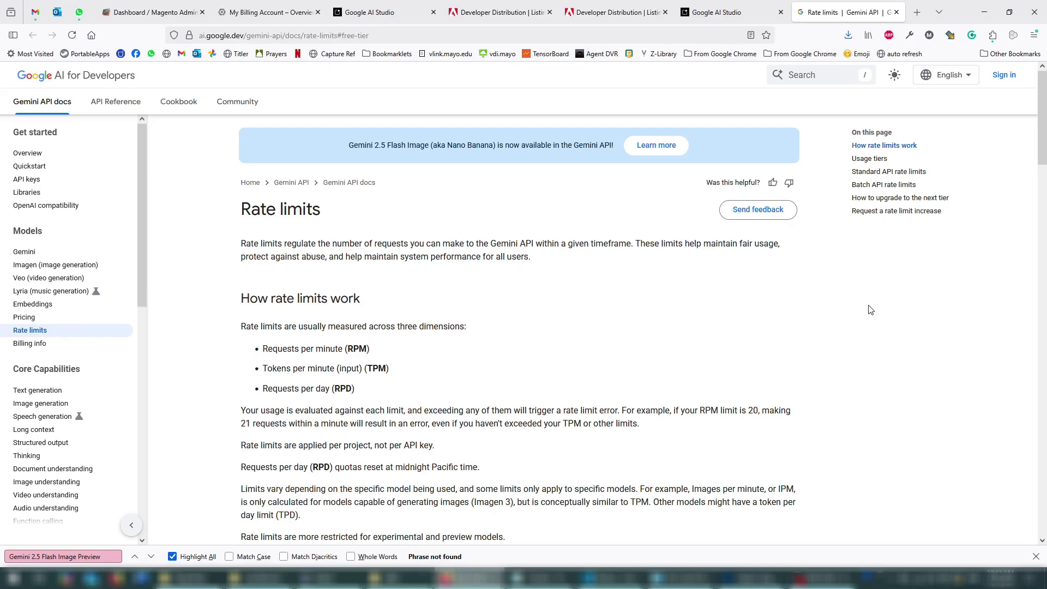
Review the Gemini API usage tiers and standard rate limits, then return to AI Studio
scroll(857, 288, down, 8)
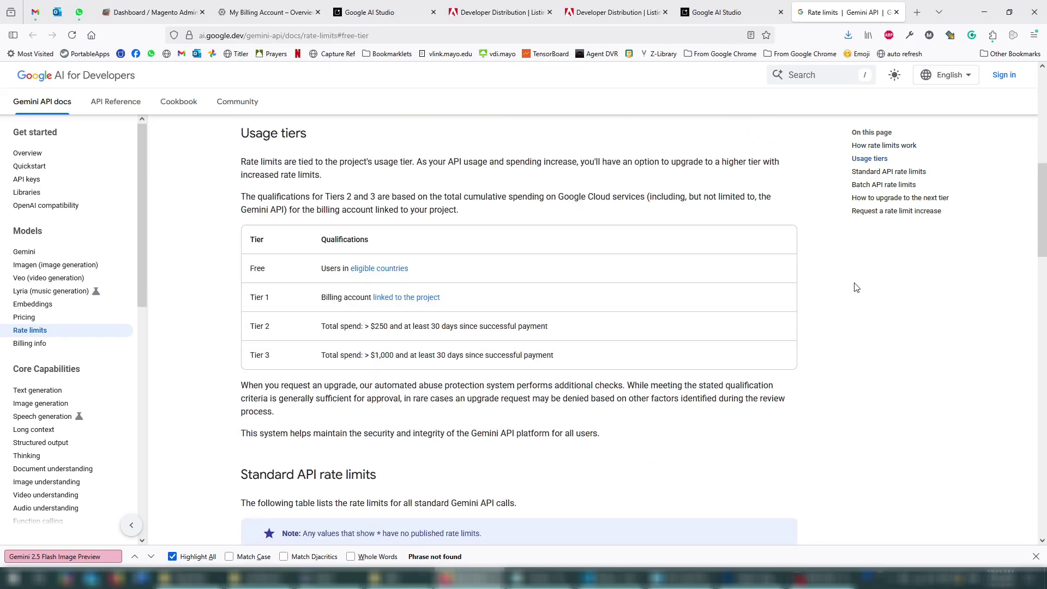
scroll(856, 288, down, 10)
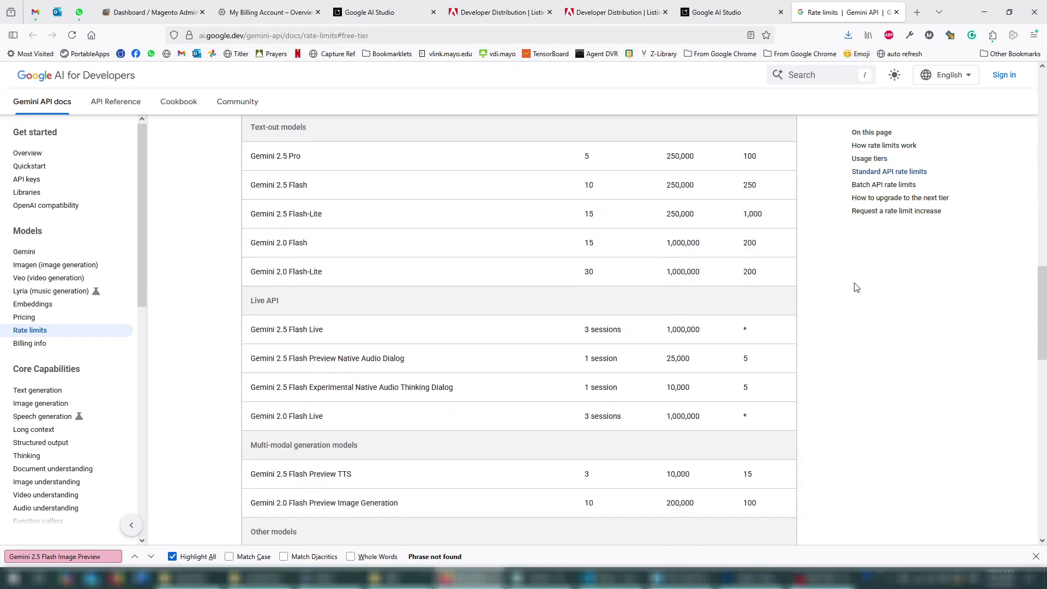
scroll(856, 287, down, 5)
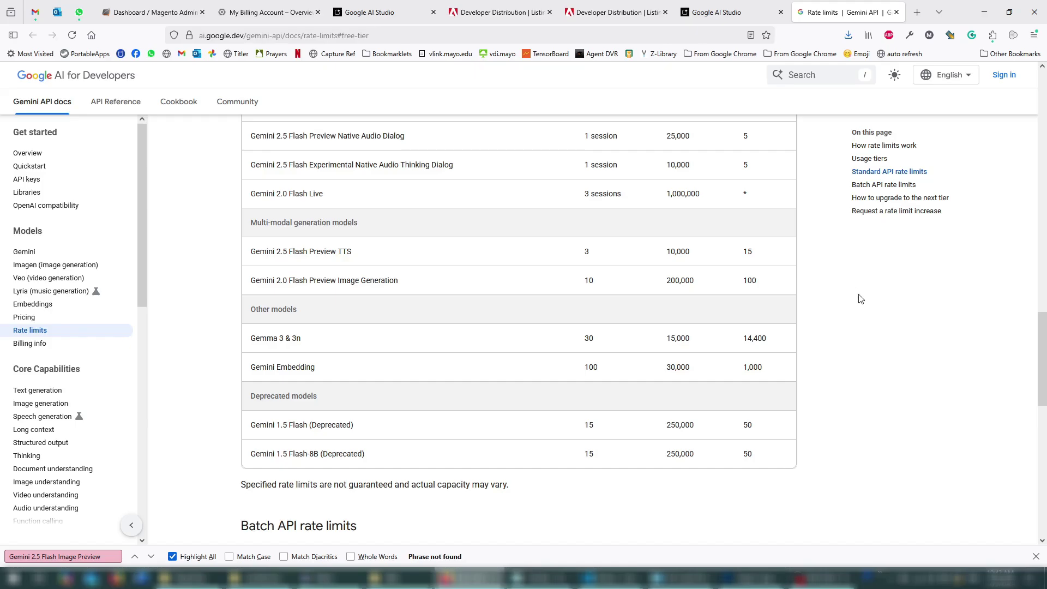
scroll(857, 299, up, 1)
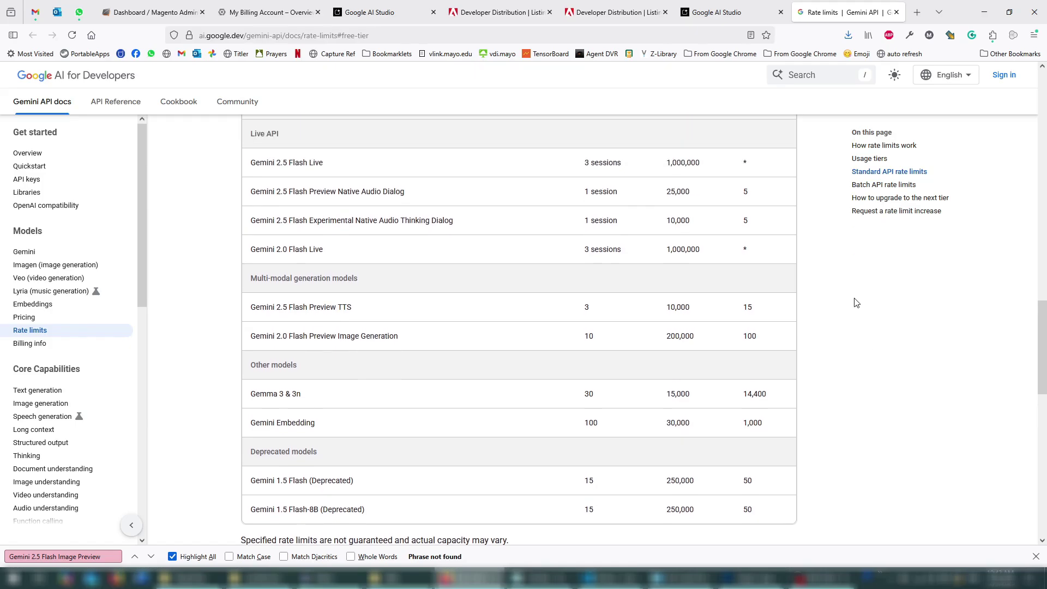
scroll(857, 305, up, 1)
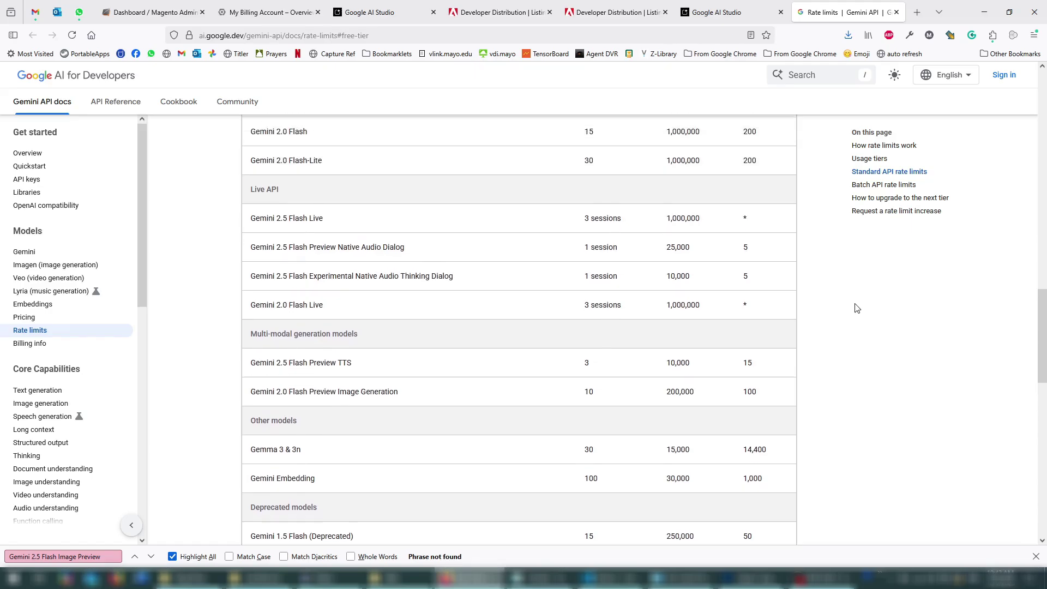
scroll(857, 308, up, 2)
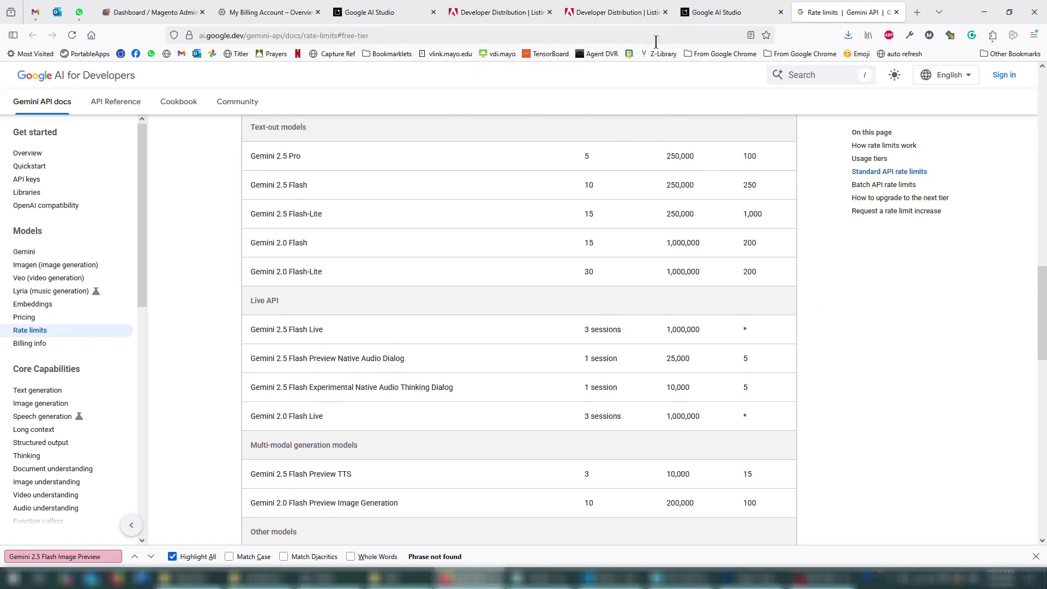
click(709, 17)
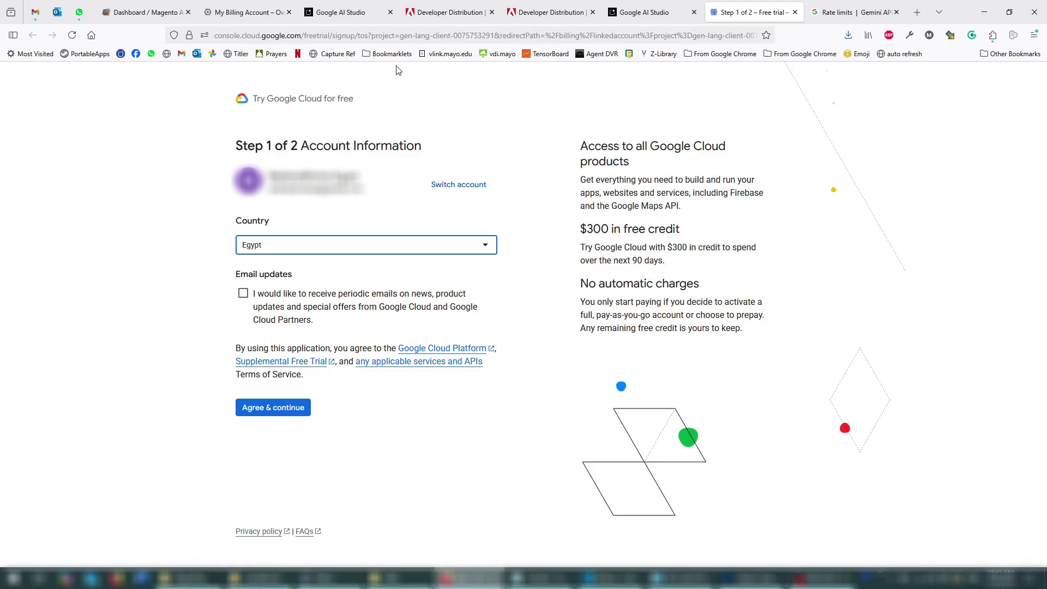
Check the AI Studio usage charts, then view the Cloud billing overview with $293 credit left
click(363, 13)
mouse_move(837, 313)
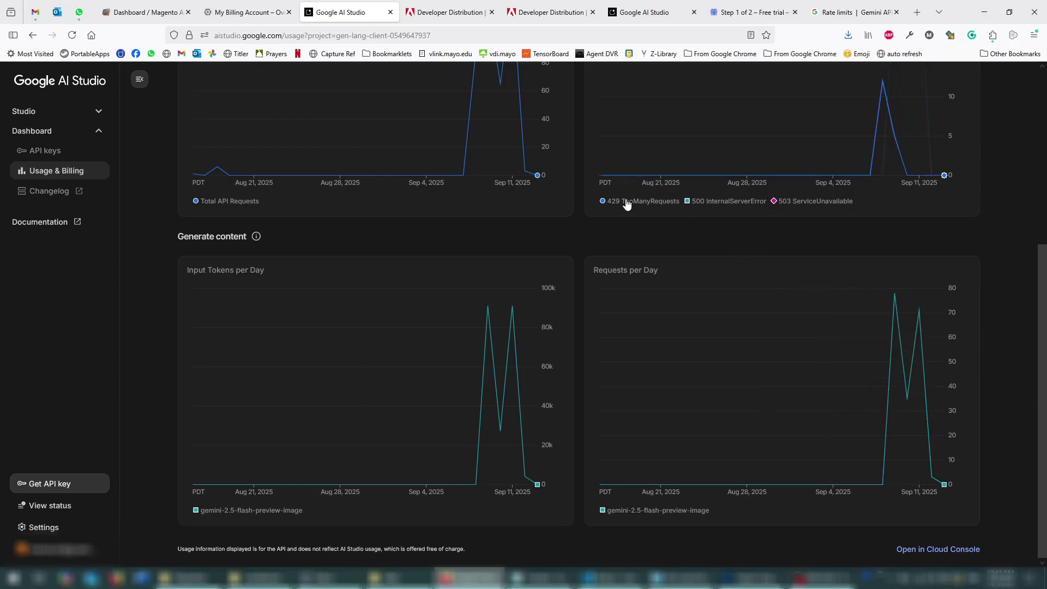
click(260, 16)
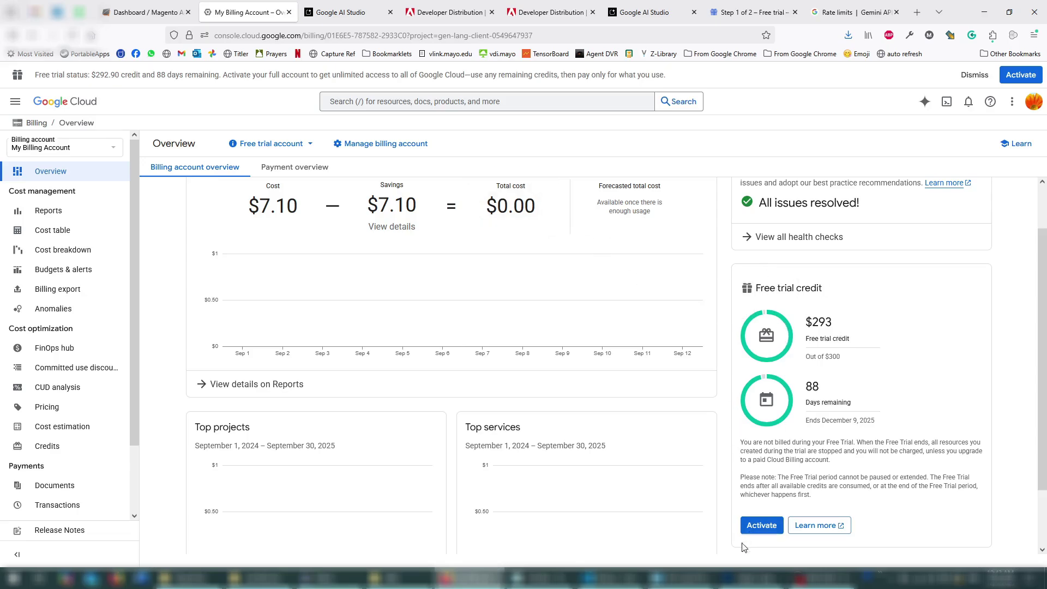
Back in Photoshop, marquee-select a roughly 360 × 353 px area around the woman's head
key(alt+Tab)
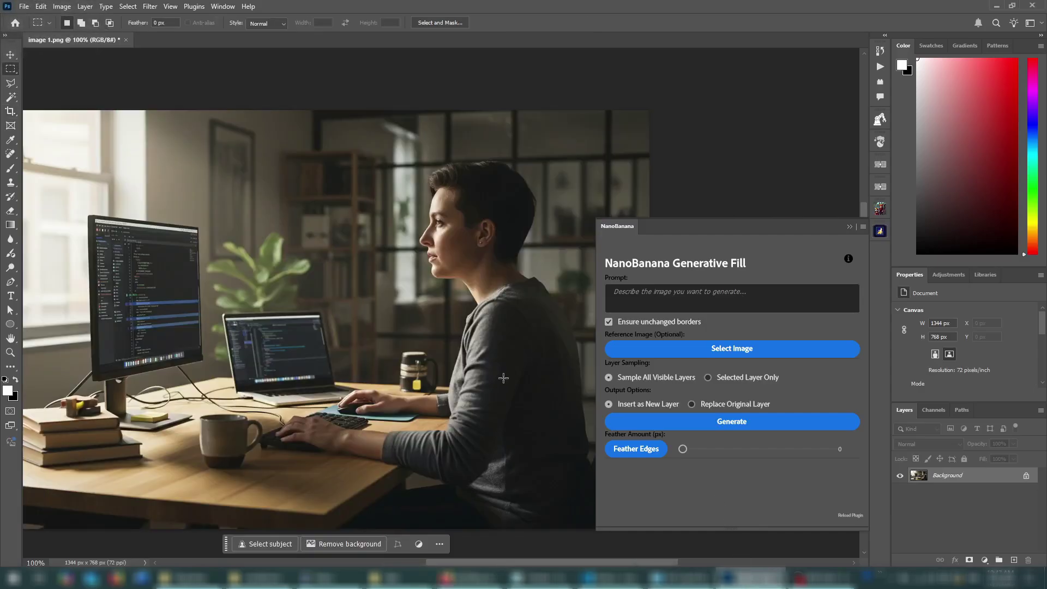
drag(475, 567, 489, 569)
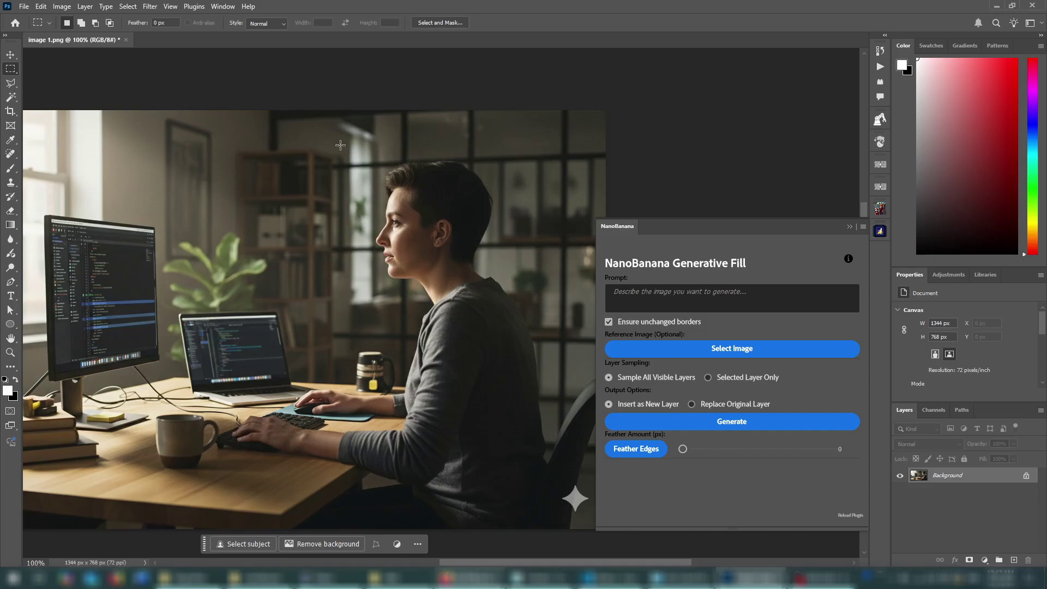
drag(348, 141, 344, 140)
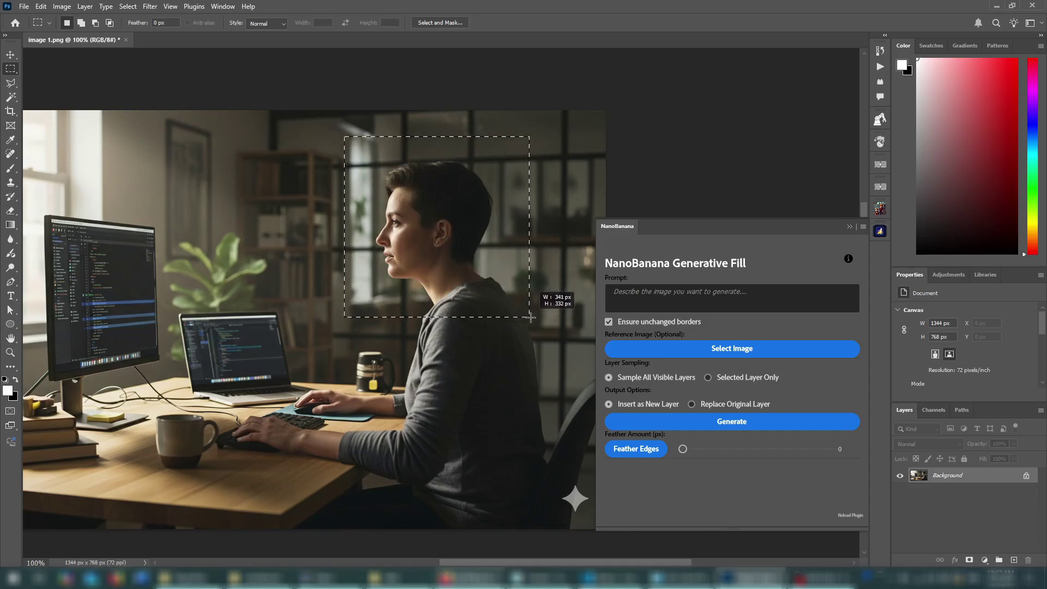
drag(537, 326, 540, 332)
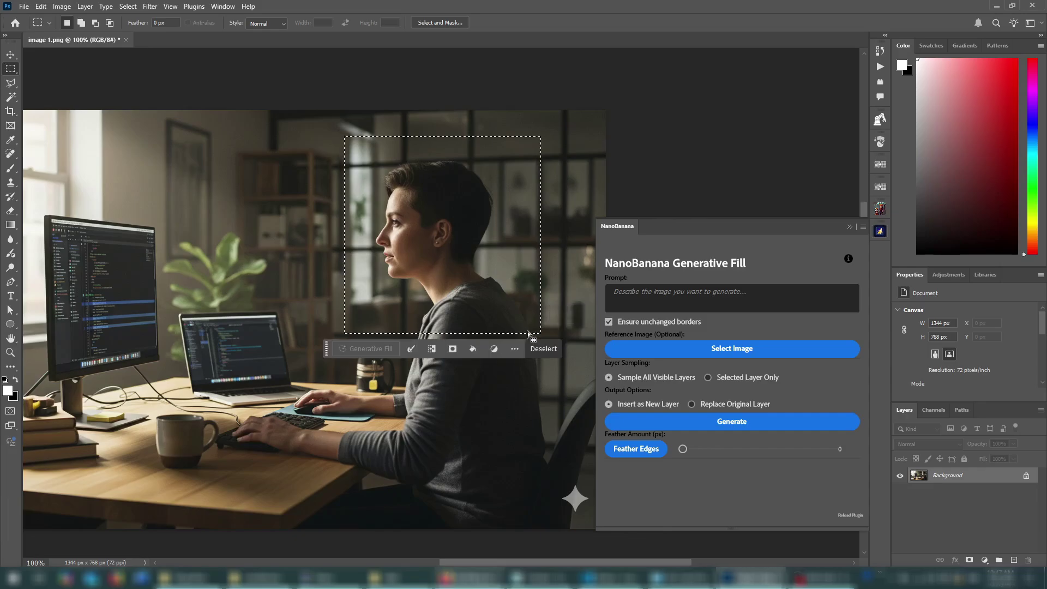
click(689, 291)
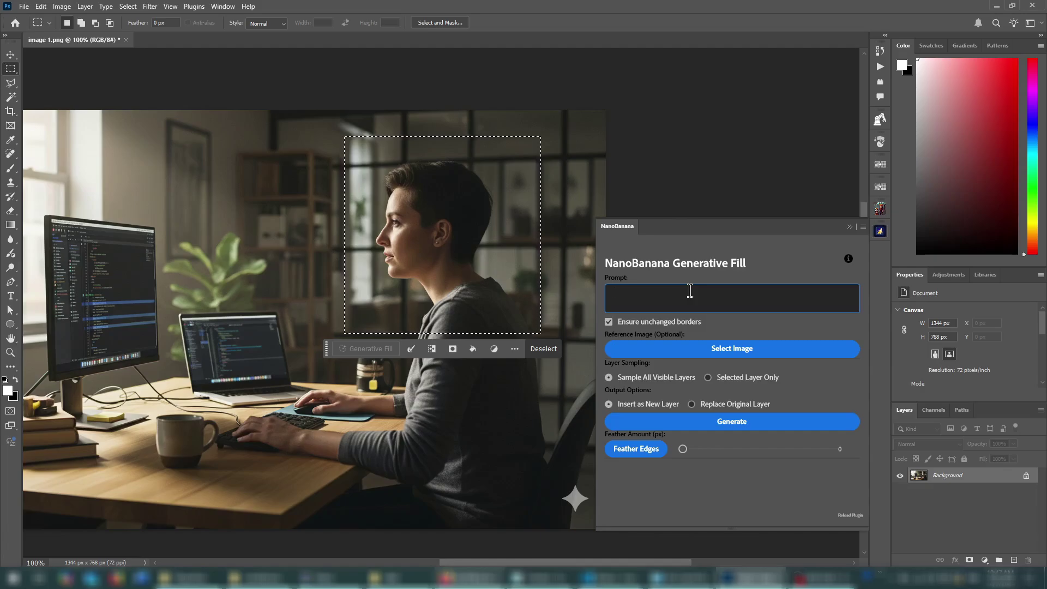
Enter the prompt 'make her face facing the camera and smiling'
text(make her face )
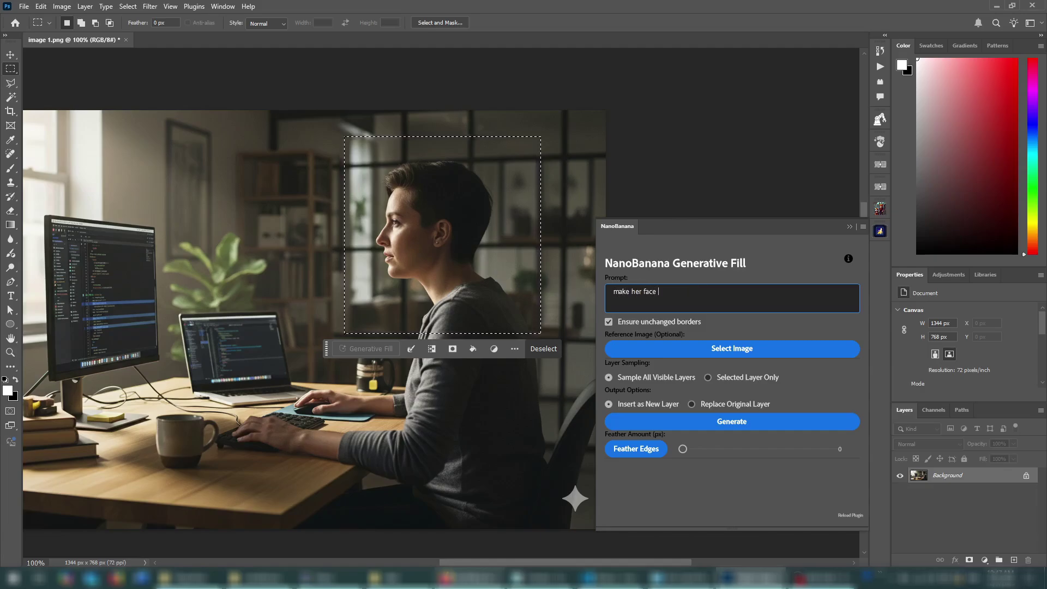
text(facing the camera and smiling)
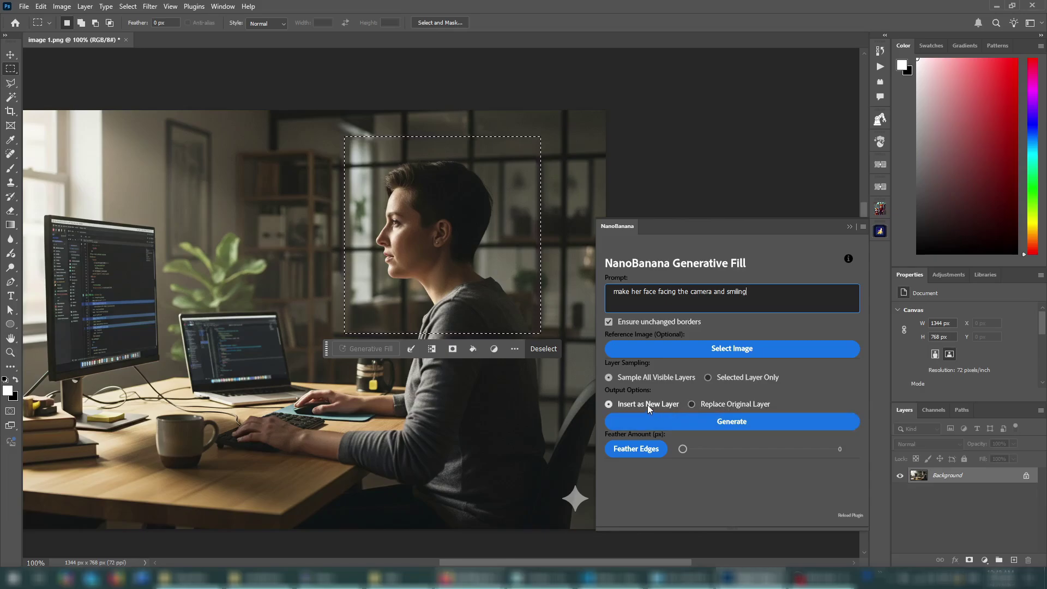
Unlock the Background layer into Layer 0 and generate the smiling, camera-facing face
click(1026, 476)
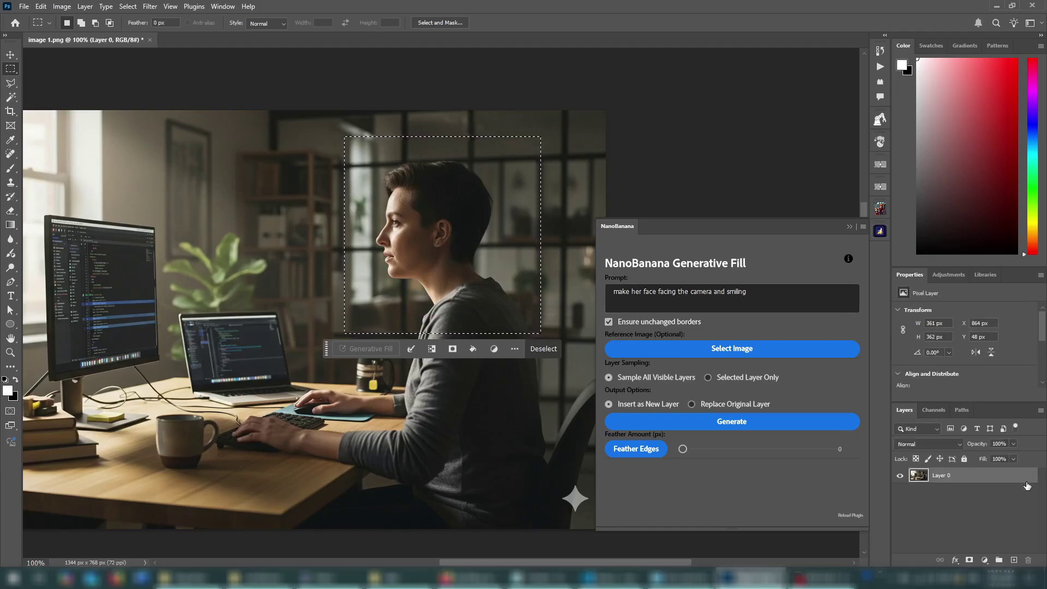
click(770, 422)
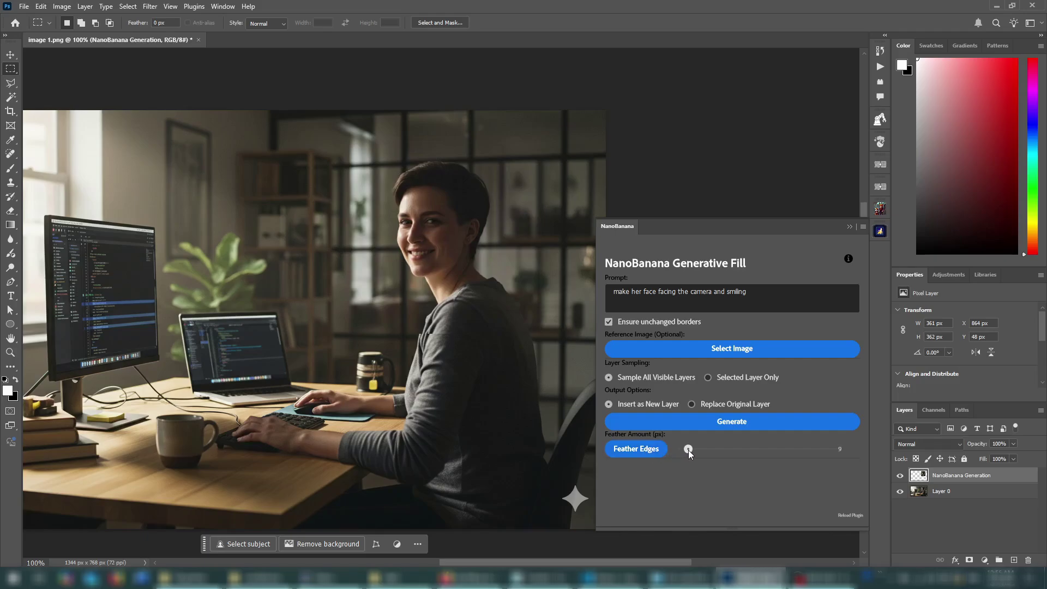
Feather the generated face patch's edges, adjusting the feather amount down to 6
click(653, 453)
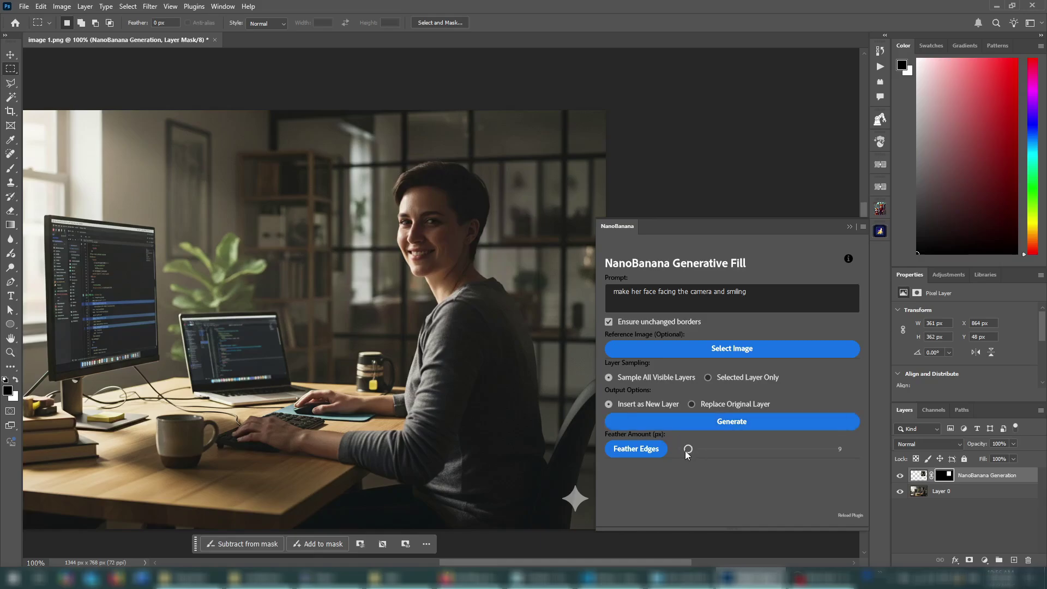
drag(688, 450, 702, 451)
drag(683, 450, 683, 450)
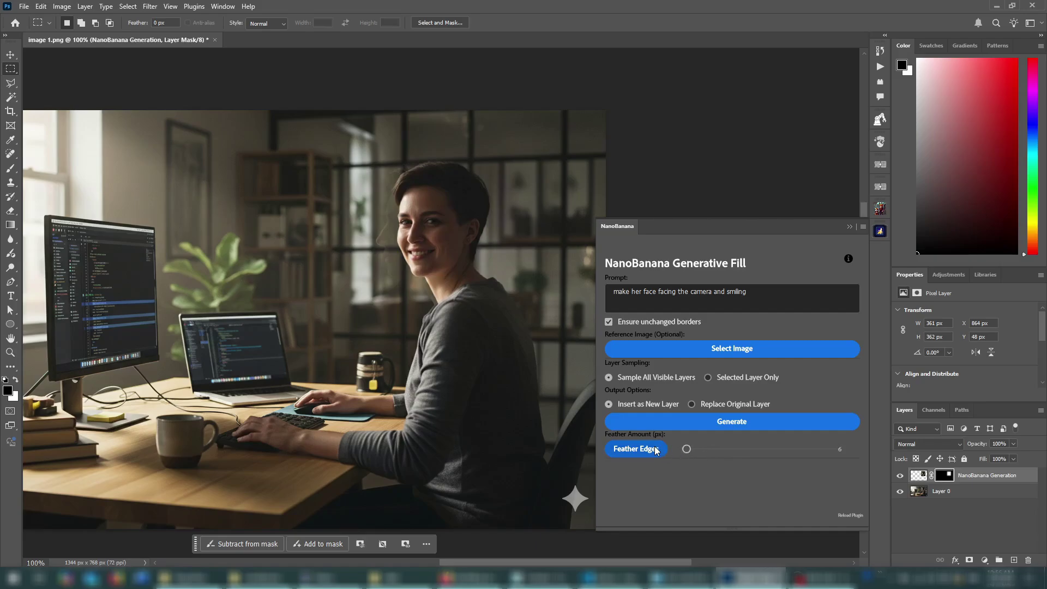
click(657, 450)
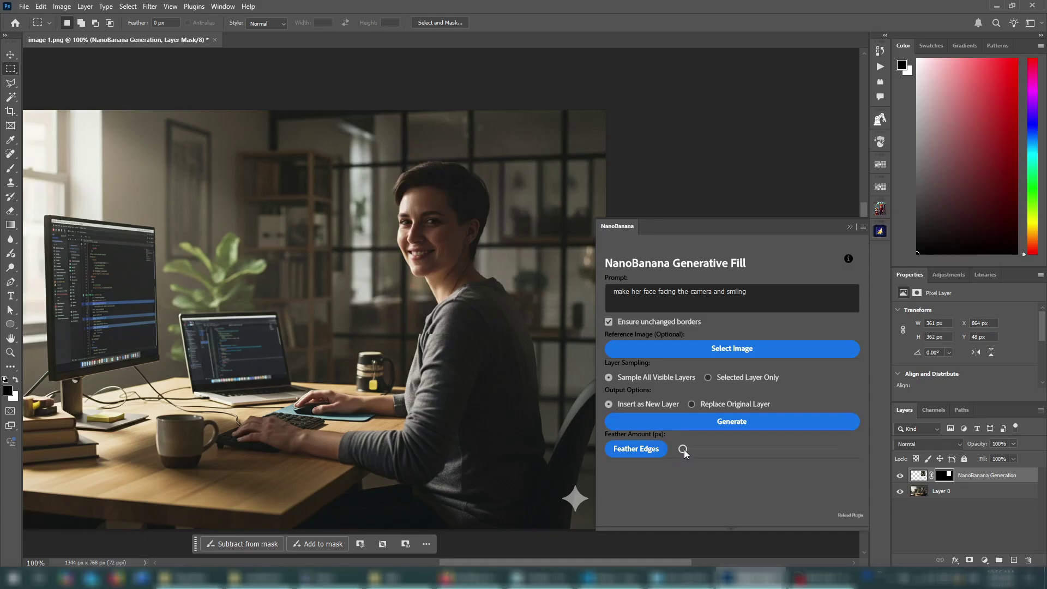
click(653, 449)
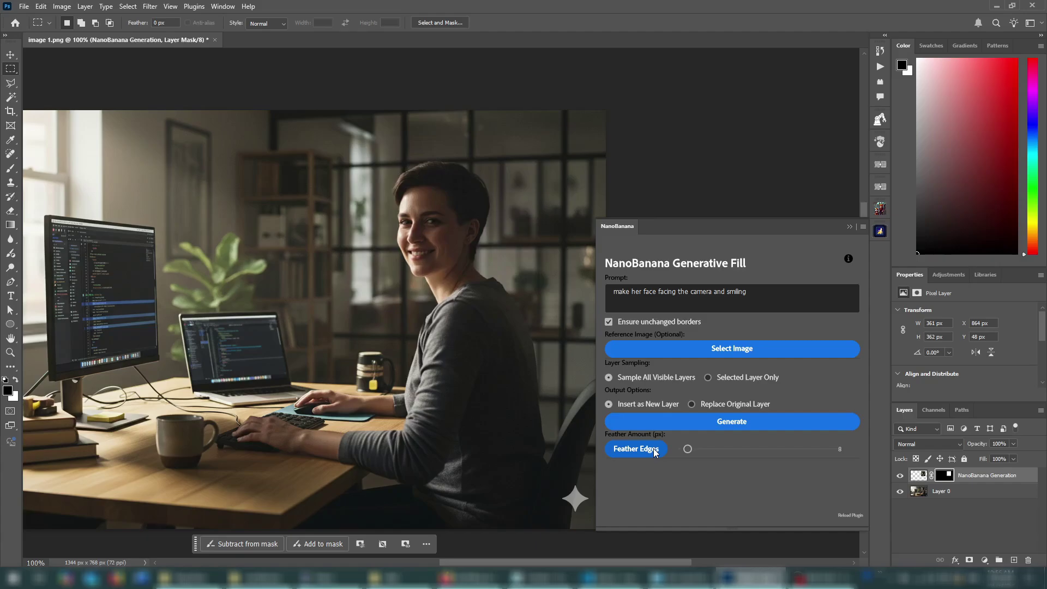
text(r)
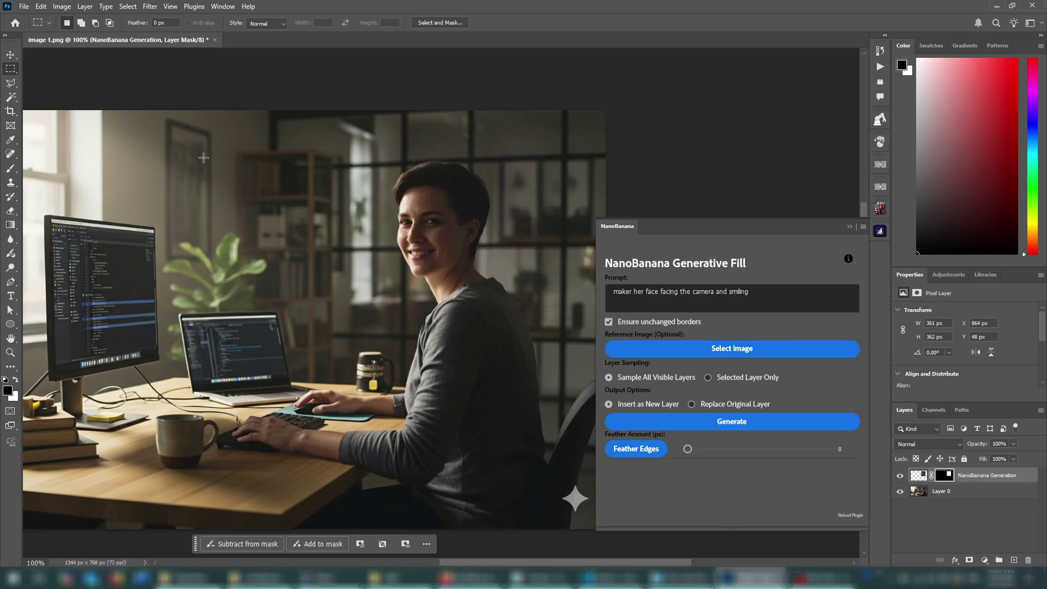
Select her body, load suit.png as reference, and generate with the prompt 'wear this suit'
drag(204, 158, 599, 544)
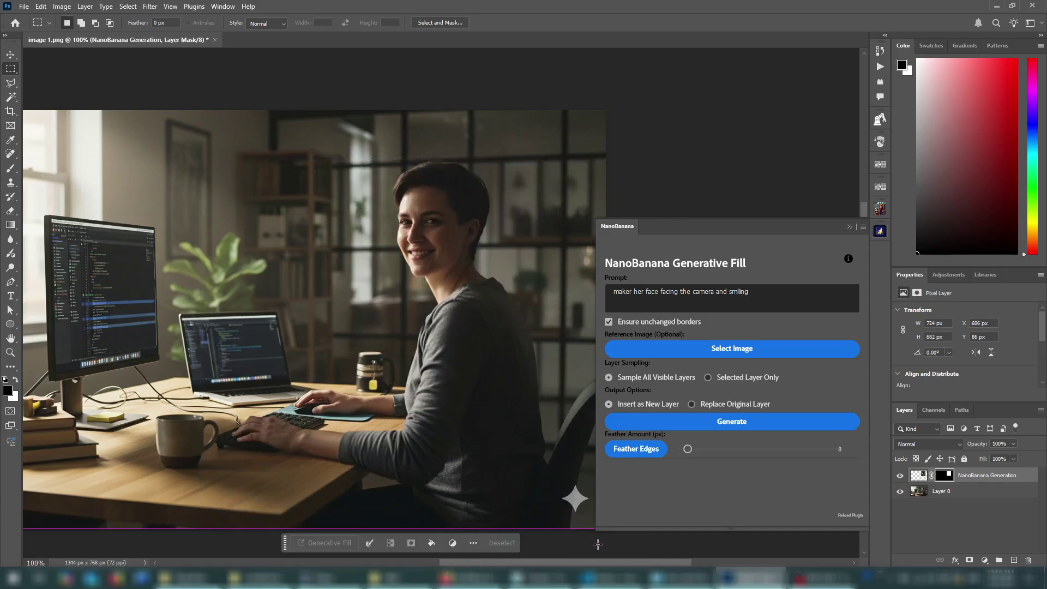
click(769, 349)
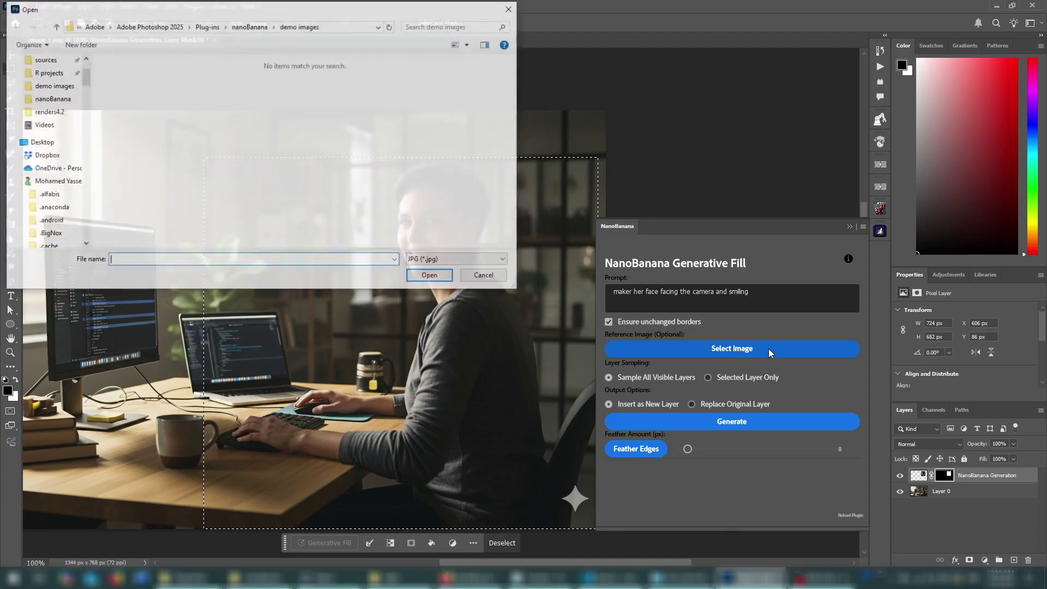
click(491, 259)
click(480, 277)
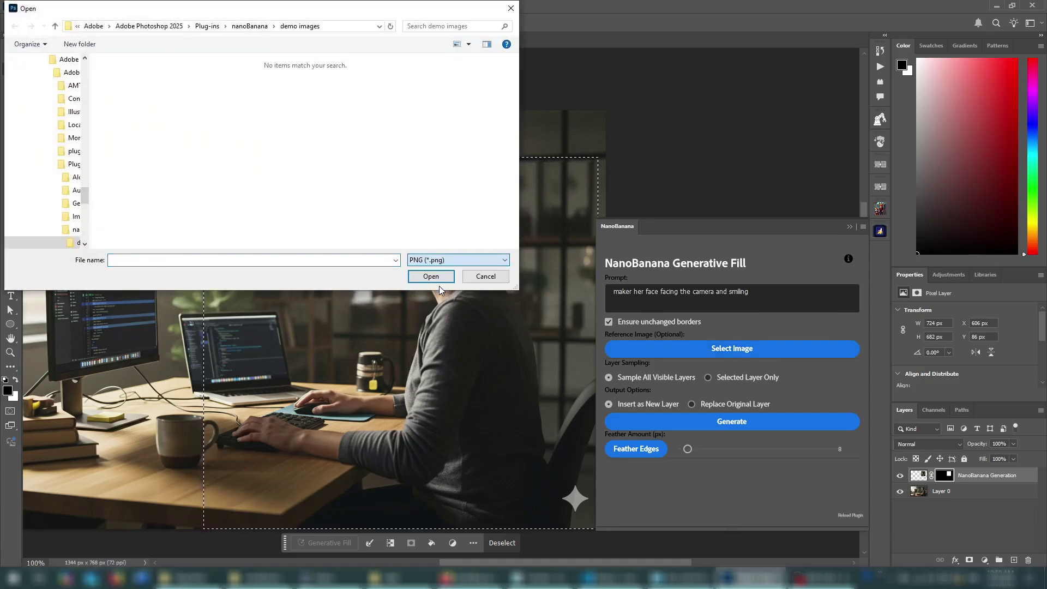
click(188, 86)
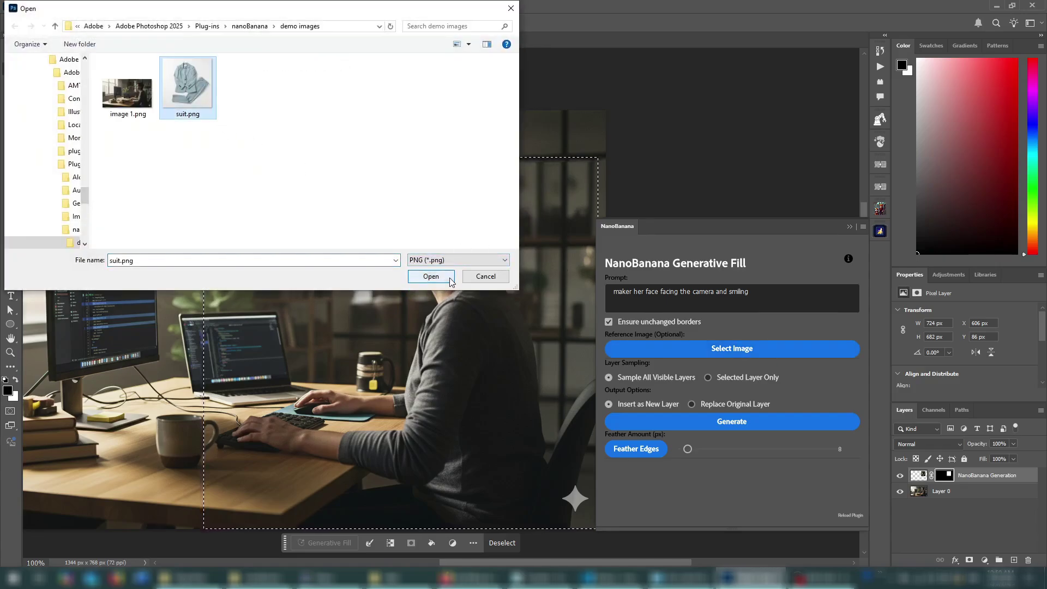
click(450, 280)
drag(782, 295, 641, 304)
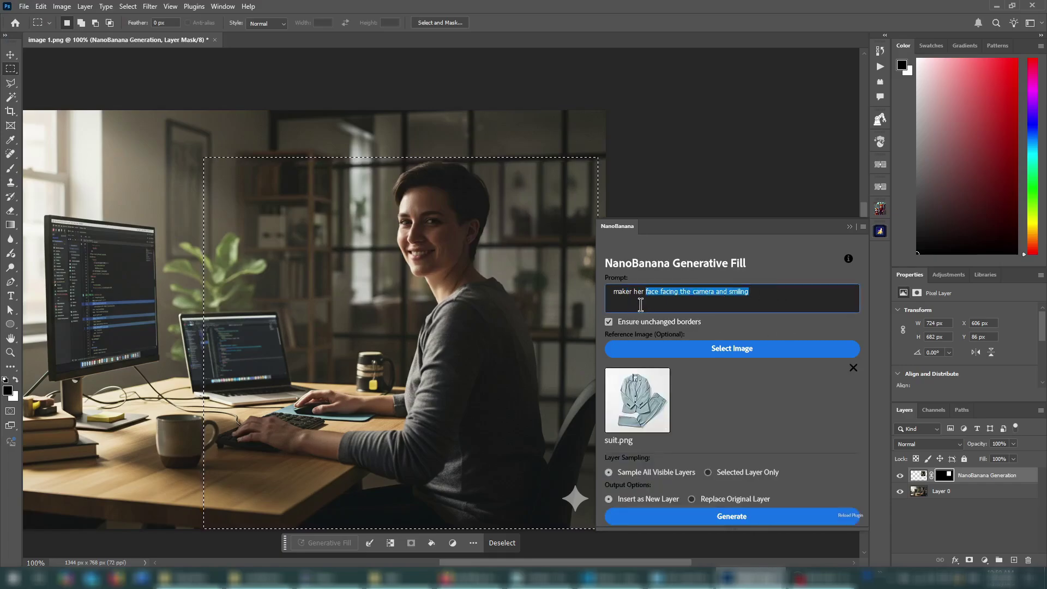
text(wear this suit)
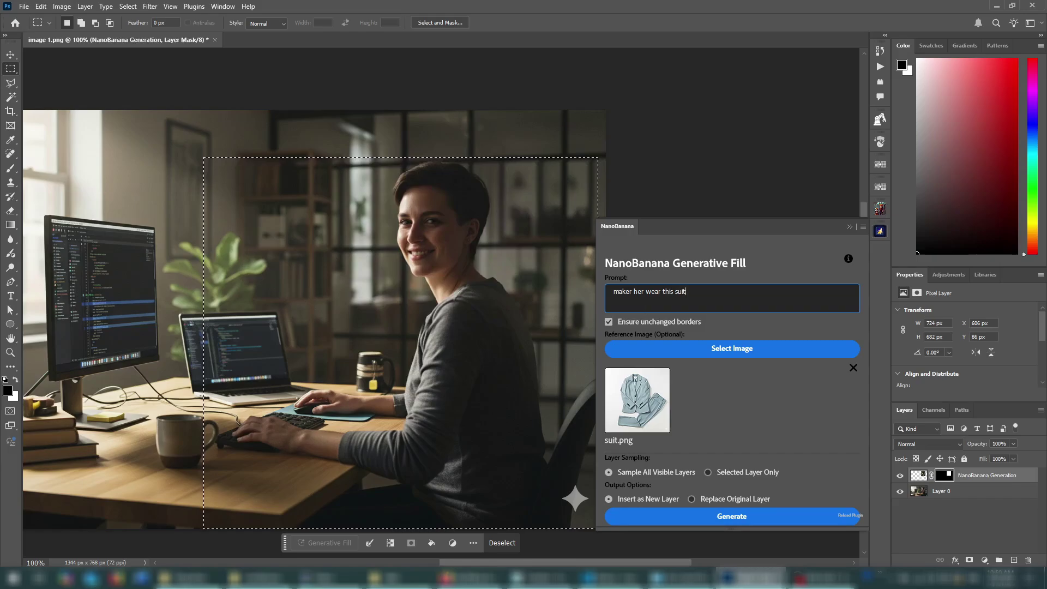
click(777, 515)
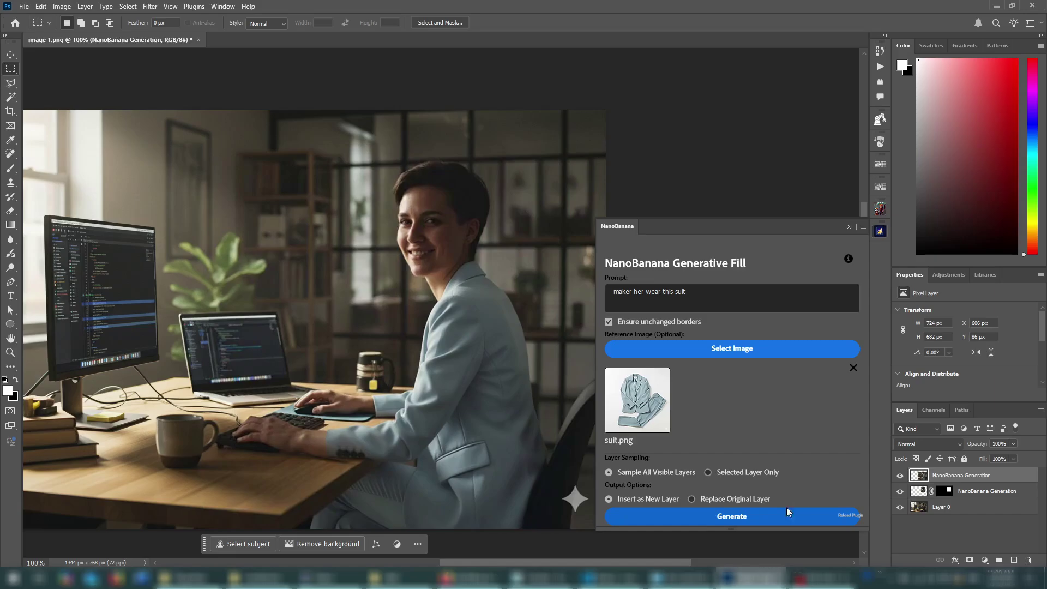
Marquee the coffee mug, remove the suit reference, and generate with prompt 'replace thi mug with an apple'
drag(682, 564, 639, 560)
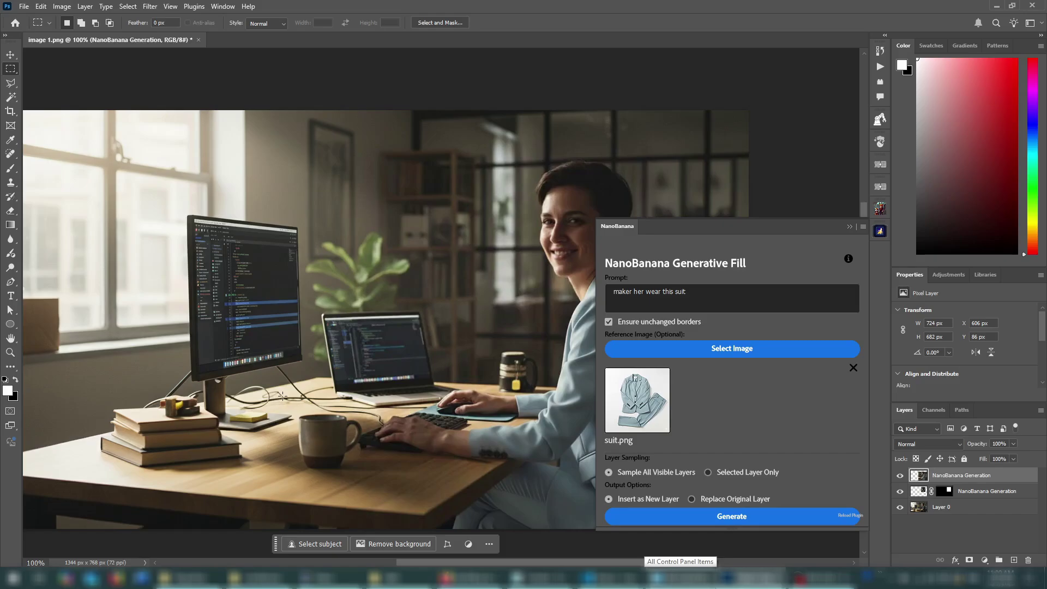
drag(283, 396, 368, 489)
click(853, 368)
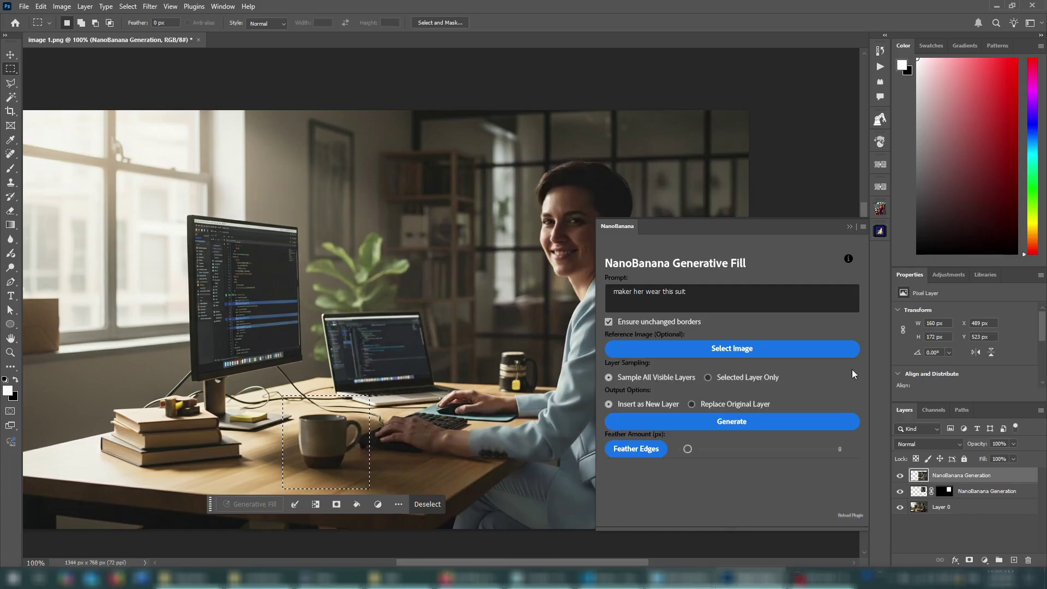
drag(741, 294, 602, 279)
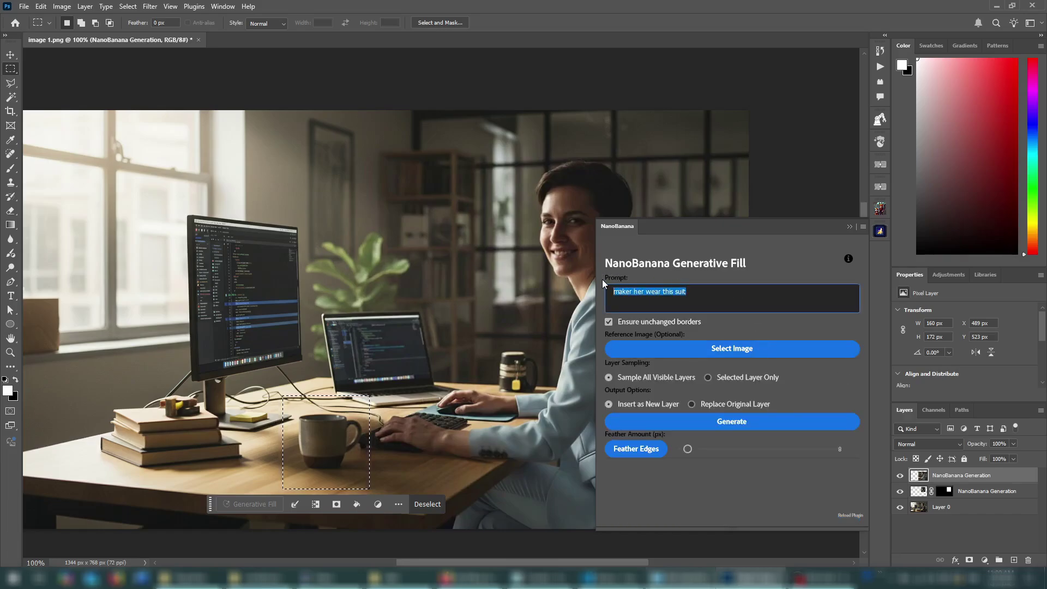
text(replace)
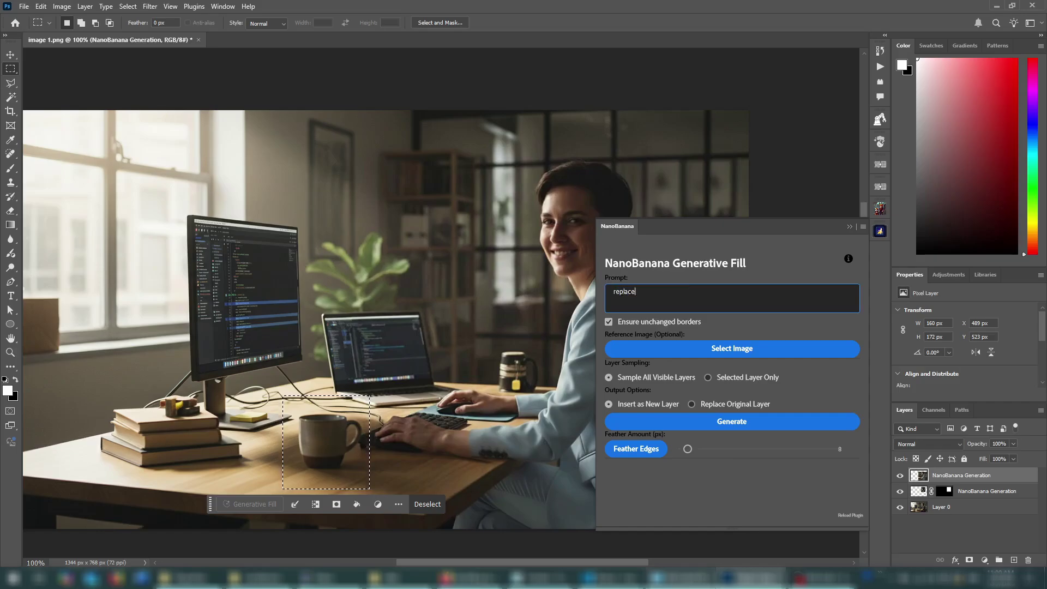
text( thi mug )
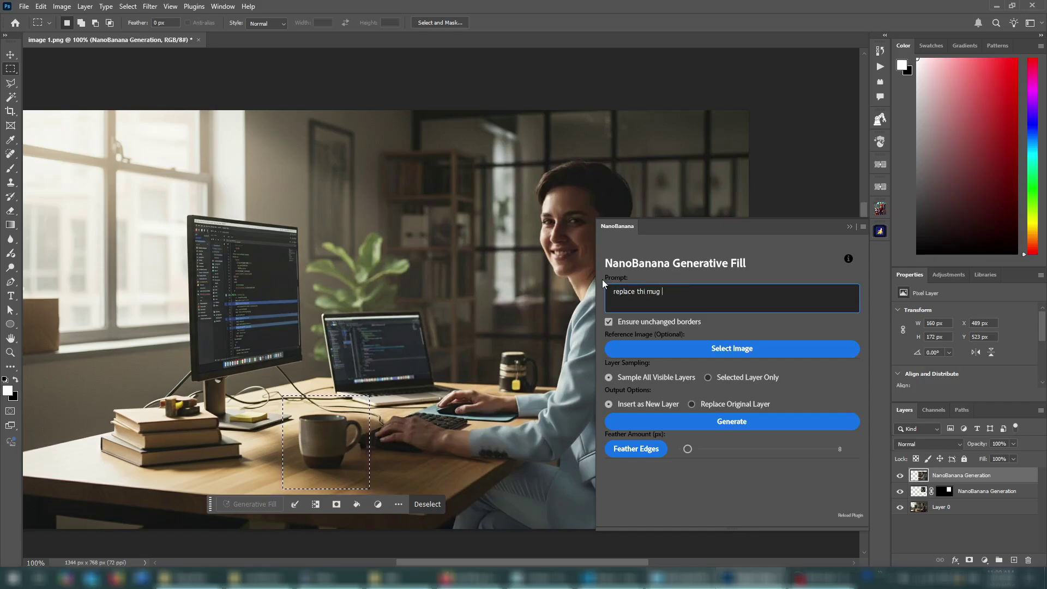
key(BackSpace)
key(BackSpace)
key(BackSpace)
key(BackSpace)
key(BackSpace)
text(d mug with an apple)
click(764, 423)
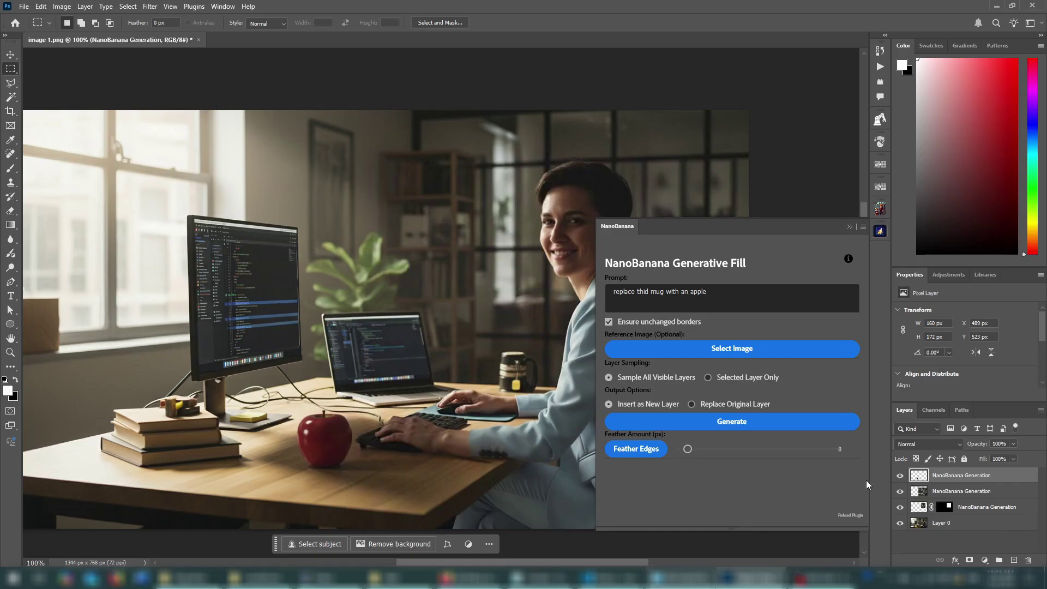
Add an empty layer, hide the other layers, use Selected Layer Only, and marquee a tall rectangle
click(1014, 560)
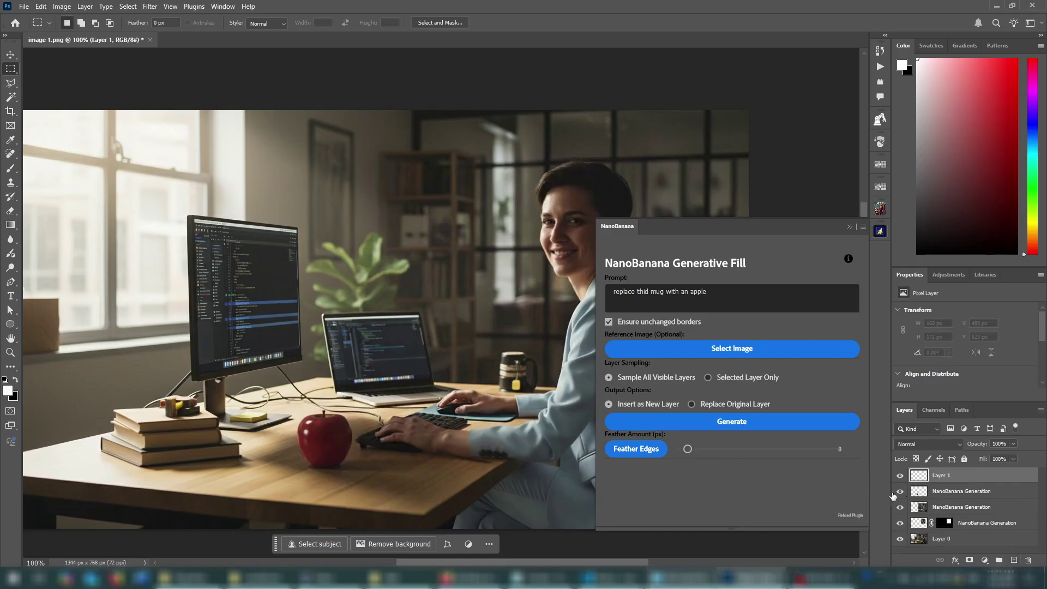
drag(899, 495, 901, 540)
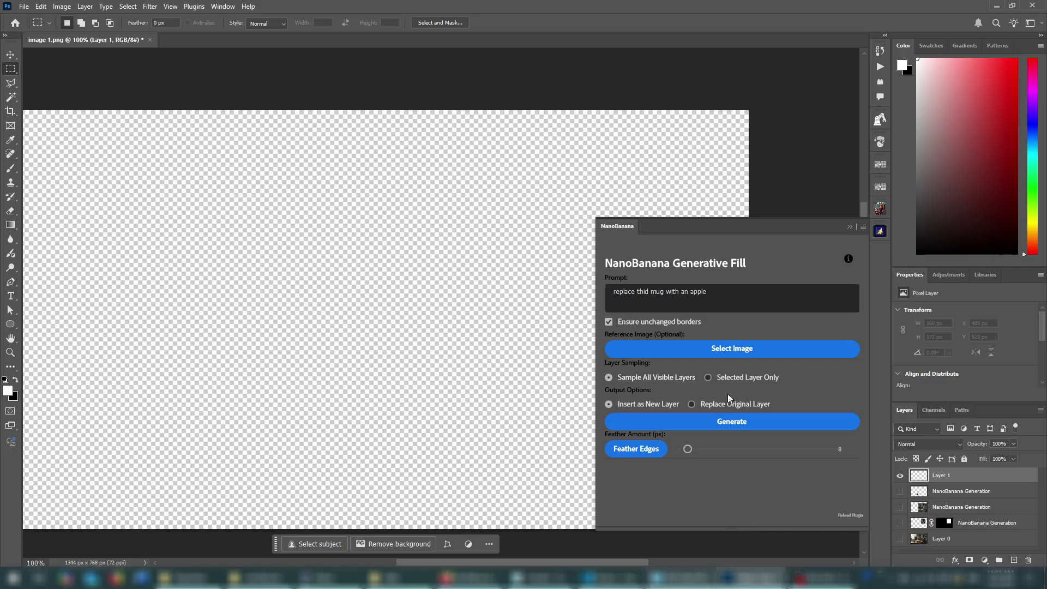
click(709, 377)
drag(276, 186, 384, 382)
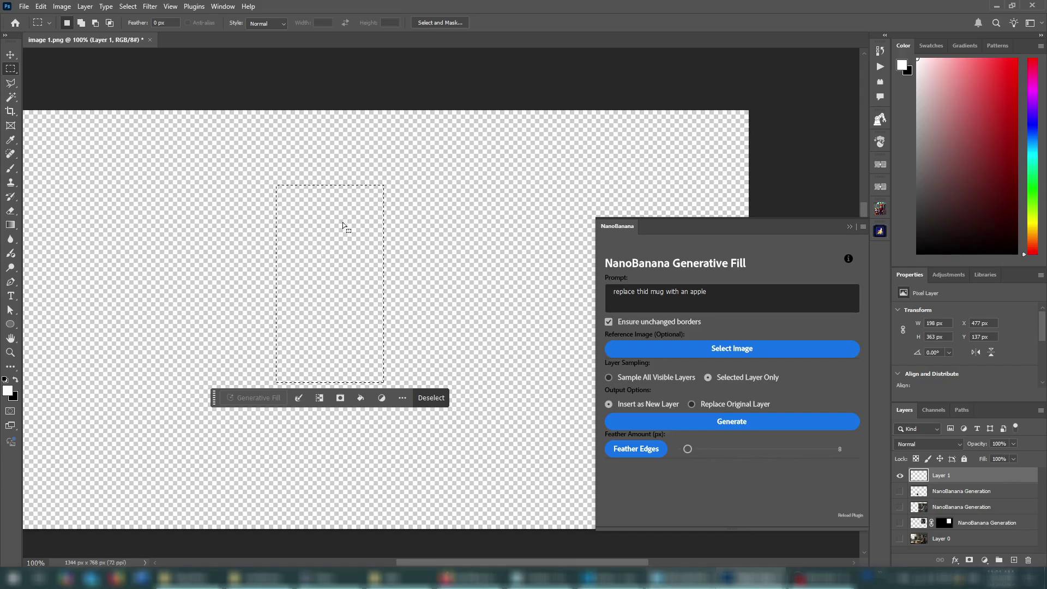
Replace the prompt with 'a streetlamp' and generate the image in the rectangle
drag(724, 290, 513, 284)
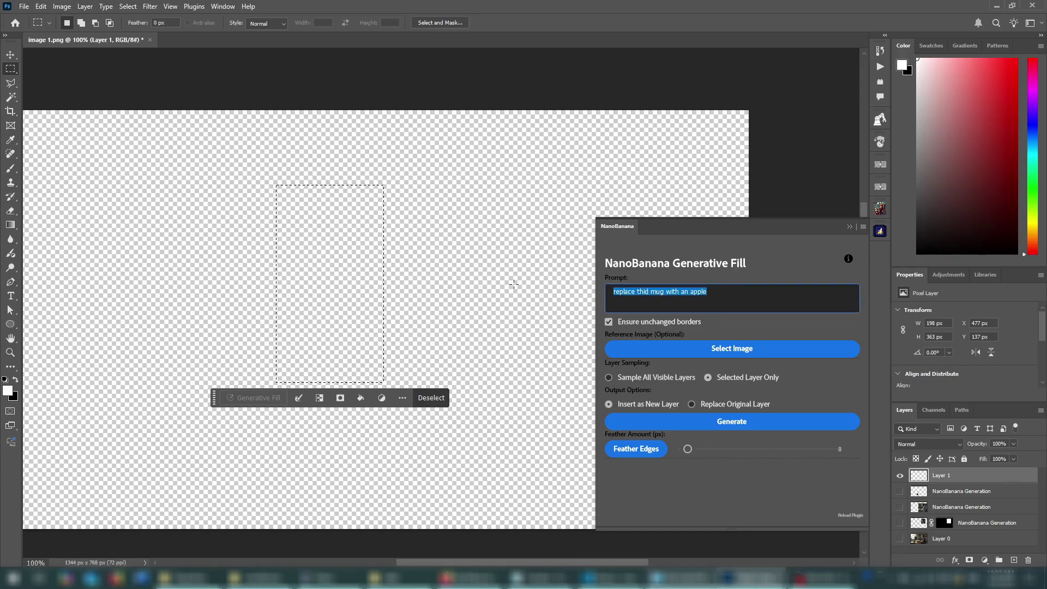
key(BackSpace)
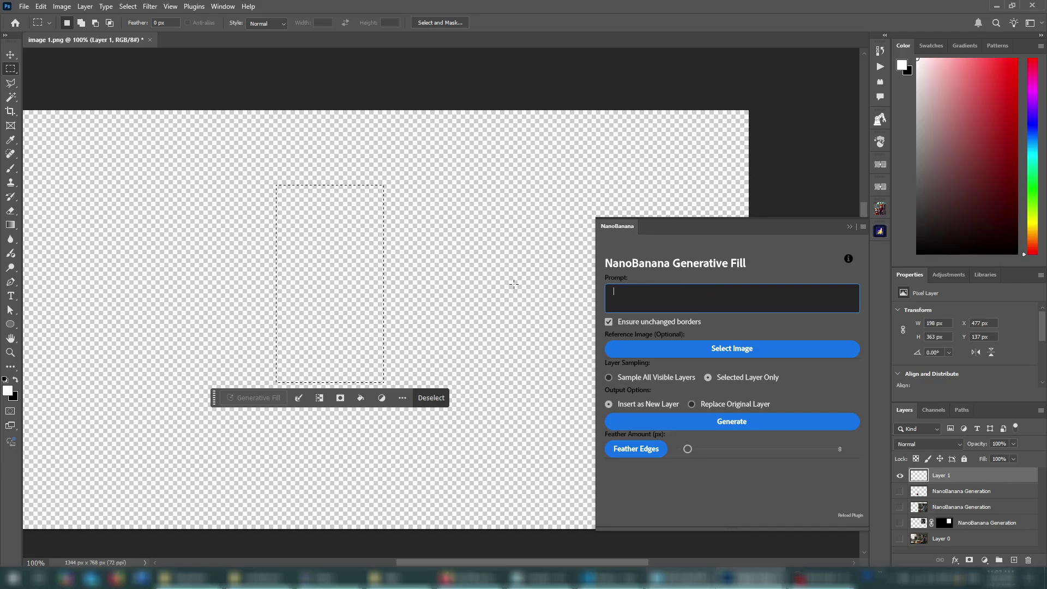
text(a street)
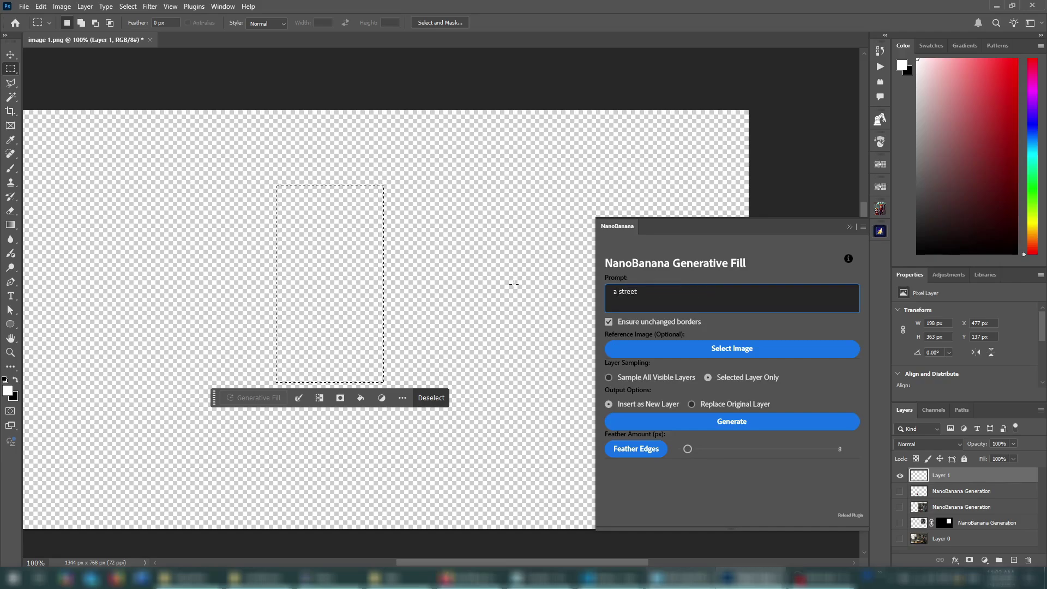
text(lamp)
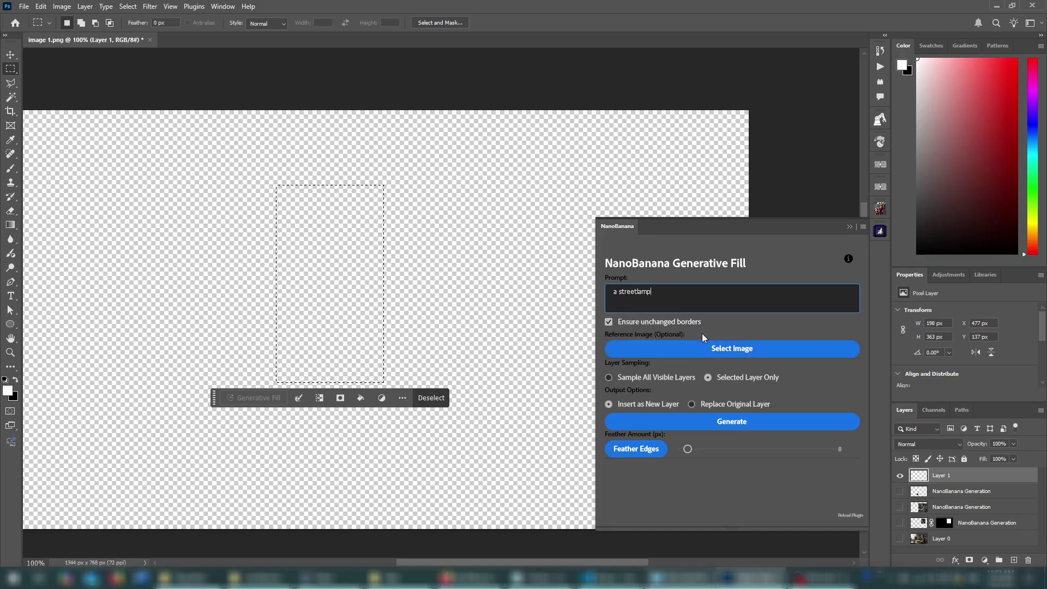
click(783, 425)
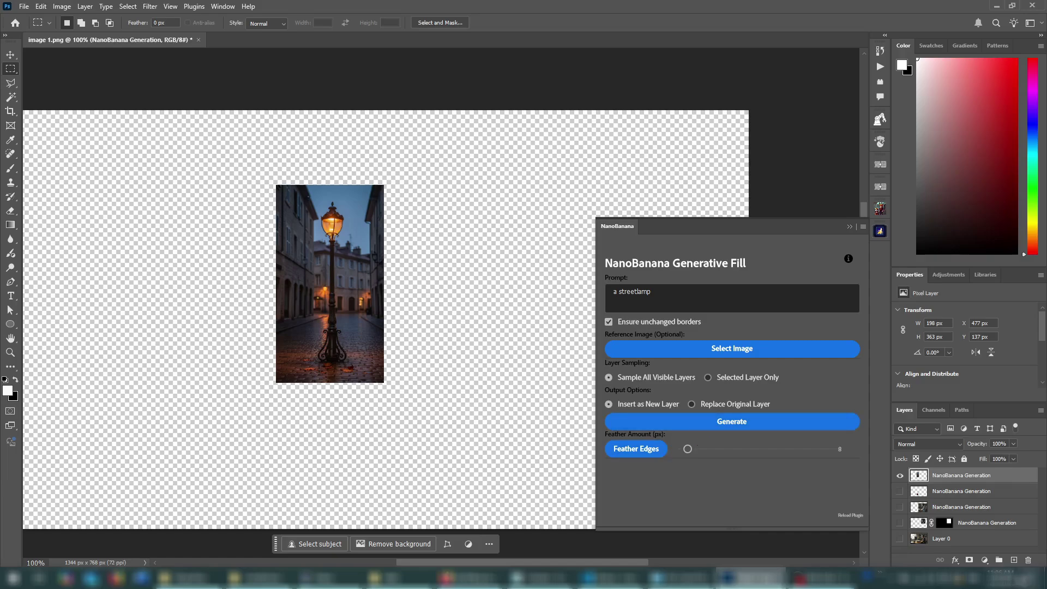
Add a new layer beneath the streetlamp image and fill it with white
click(1014, 560)
drag(974, 480, 976, 495)
key(ctrl+a)
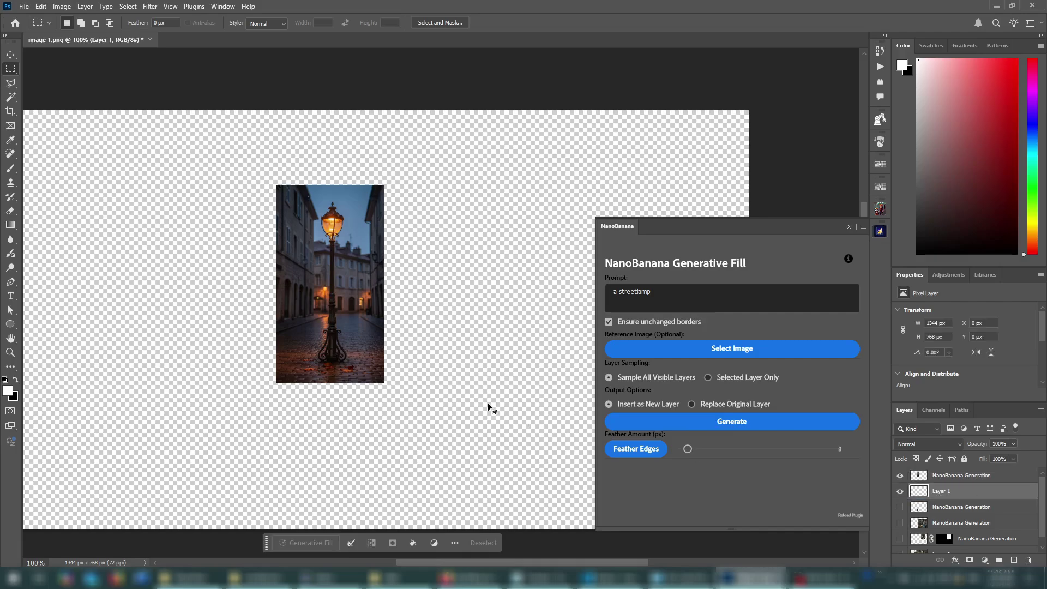
key(ctrl+BackSpace)
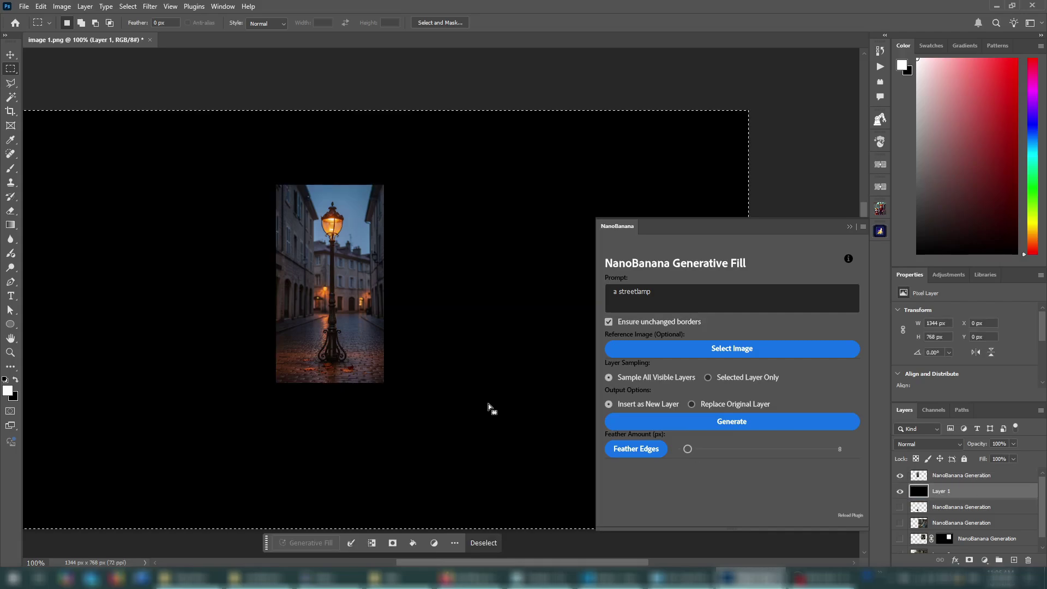
key(ctrl+z)
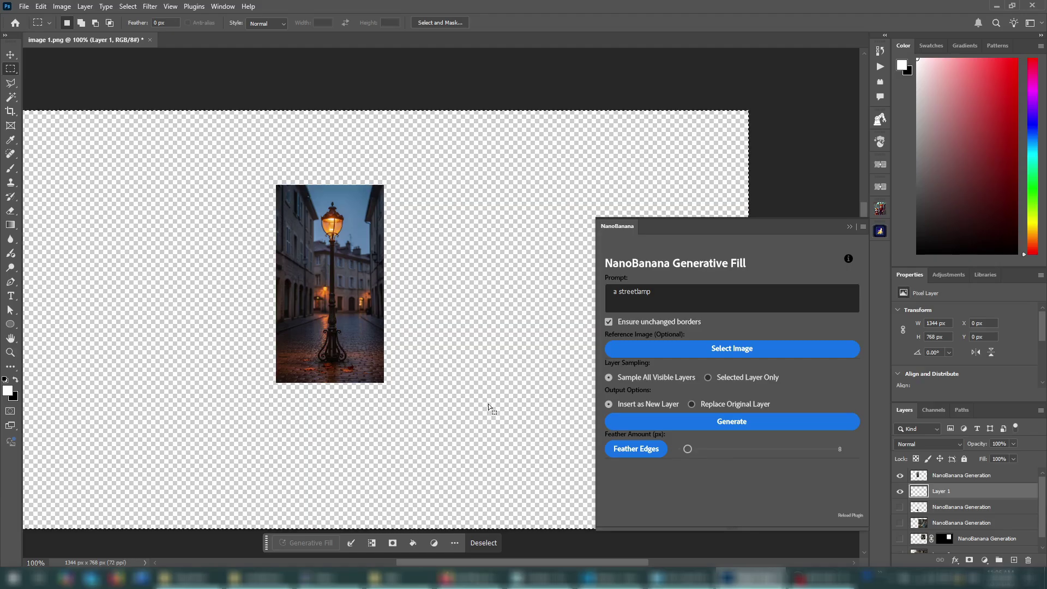
key(alt+BackSpace)
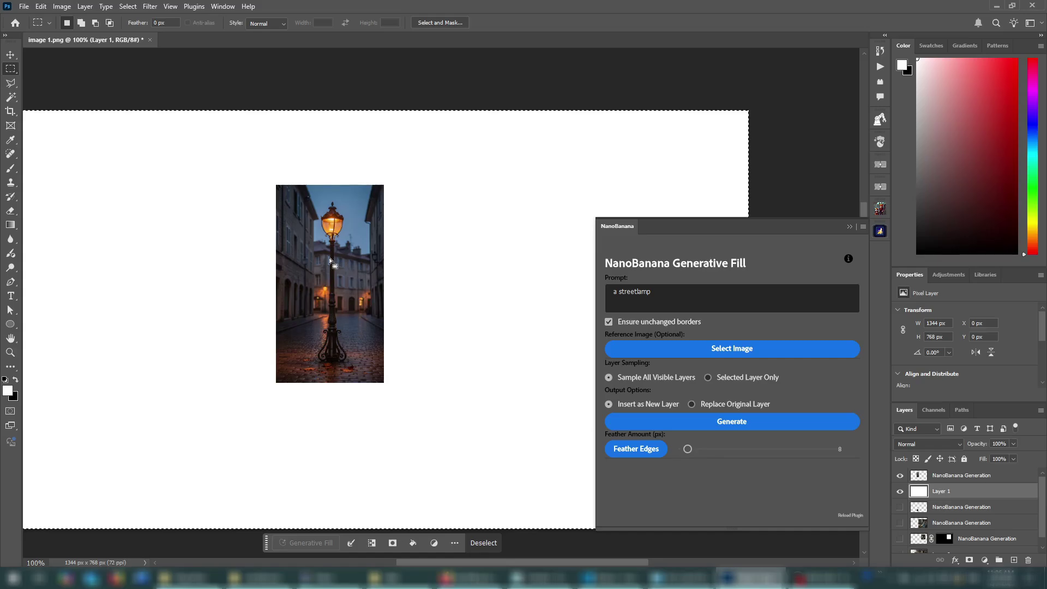
Marquee a larger area with unchanged borders off and generate 'complete this image, don't magnify'
click(214, 140)
drag(209, 137, 452, 427)
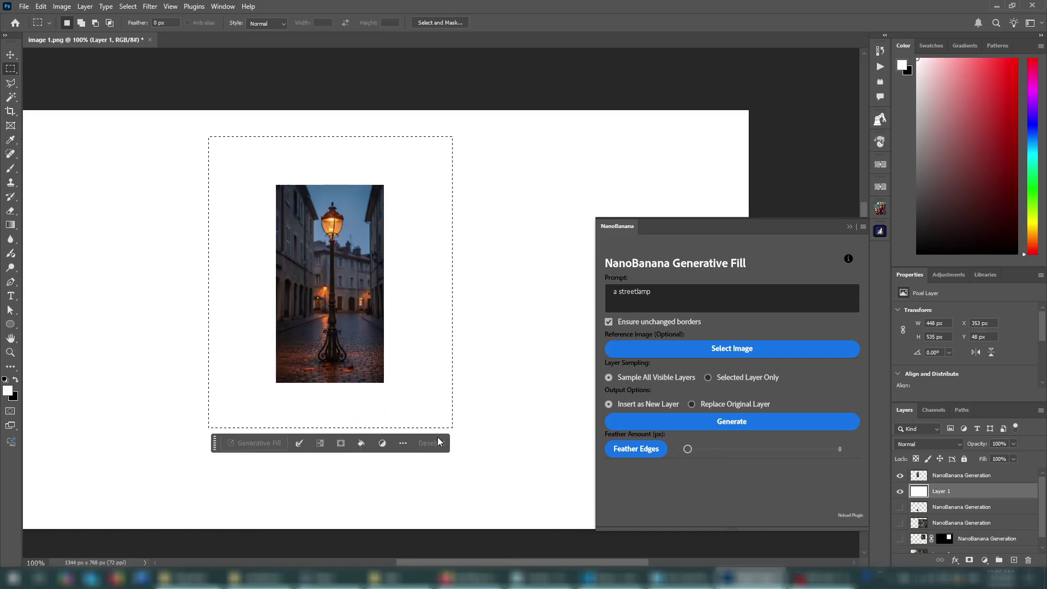
click(652, 322)
drag(657, 300, 600, 299)
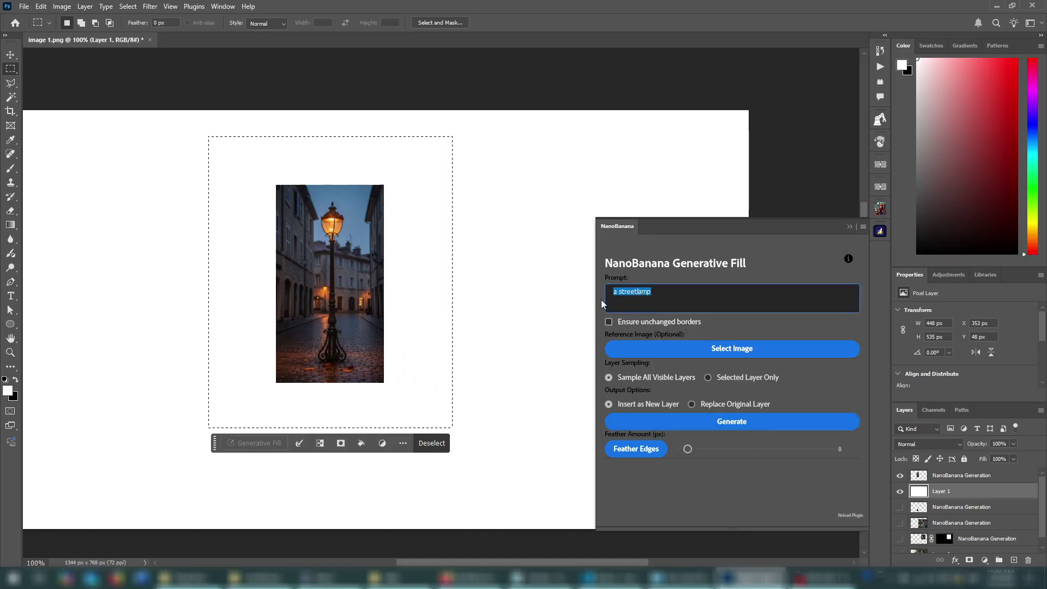
text(complete this image)
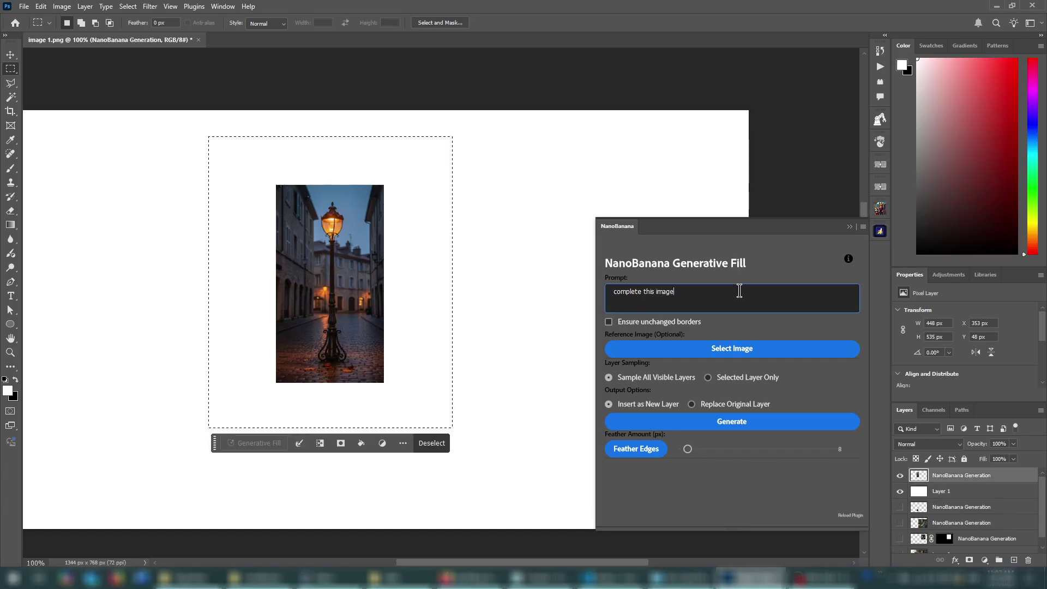
text(, don't magnify)
click(805, 421)
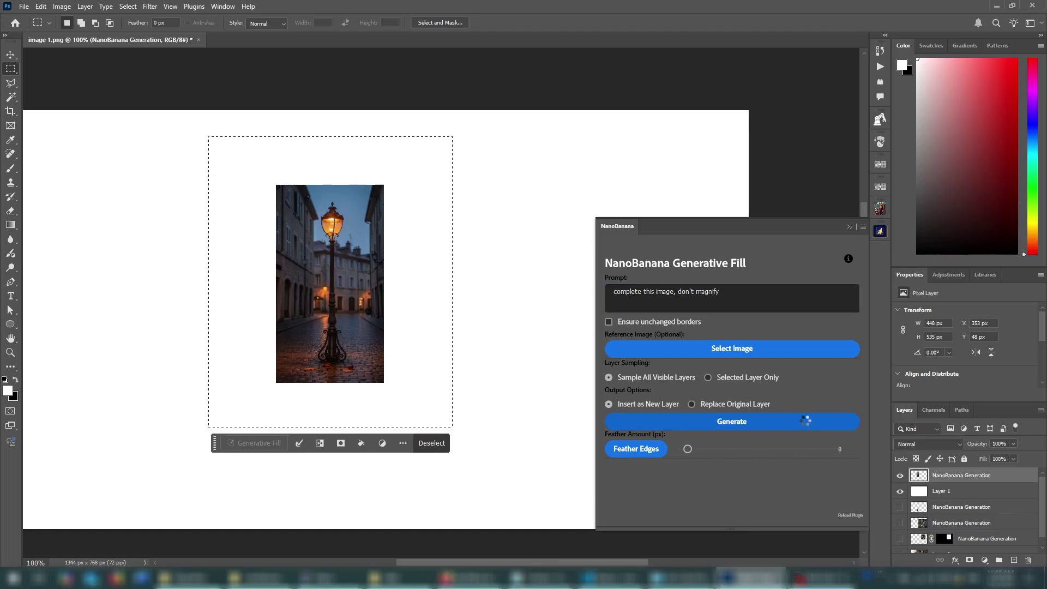